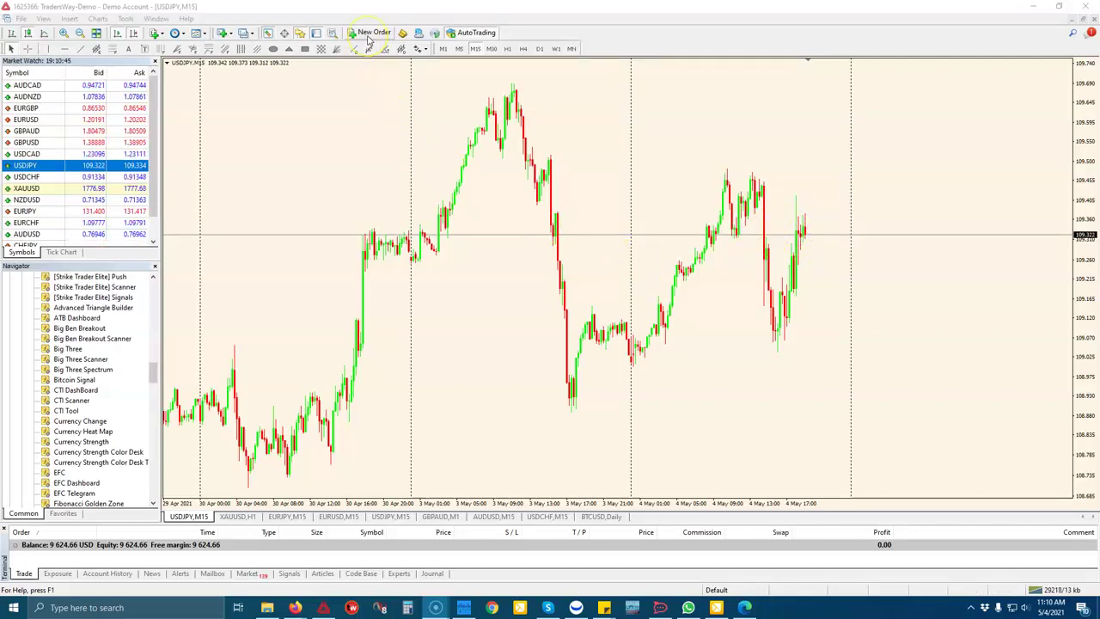
# Open a new market order for USDJPY and enter a volume of 0.07
pyautogui.click(393, 50)
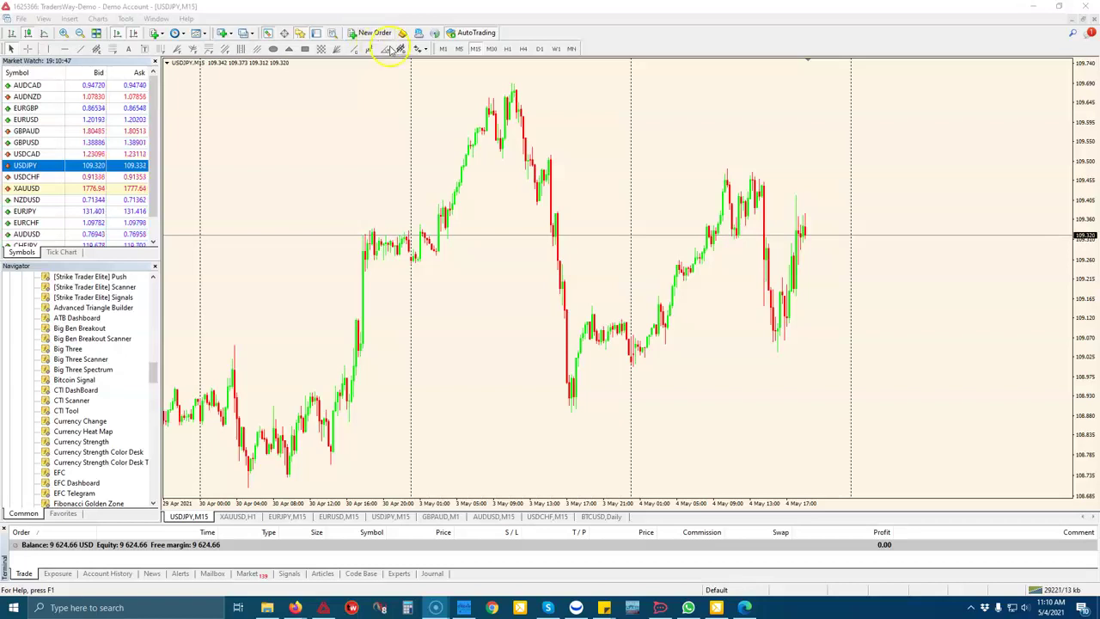
pyautogui.click(369, 32)
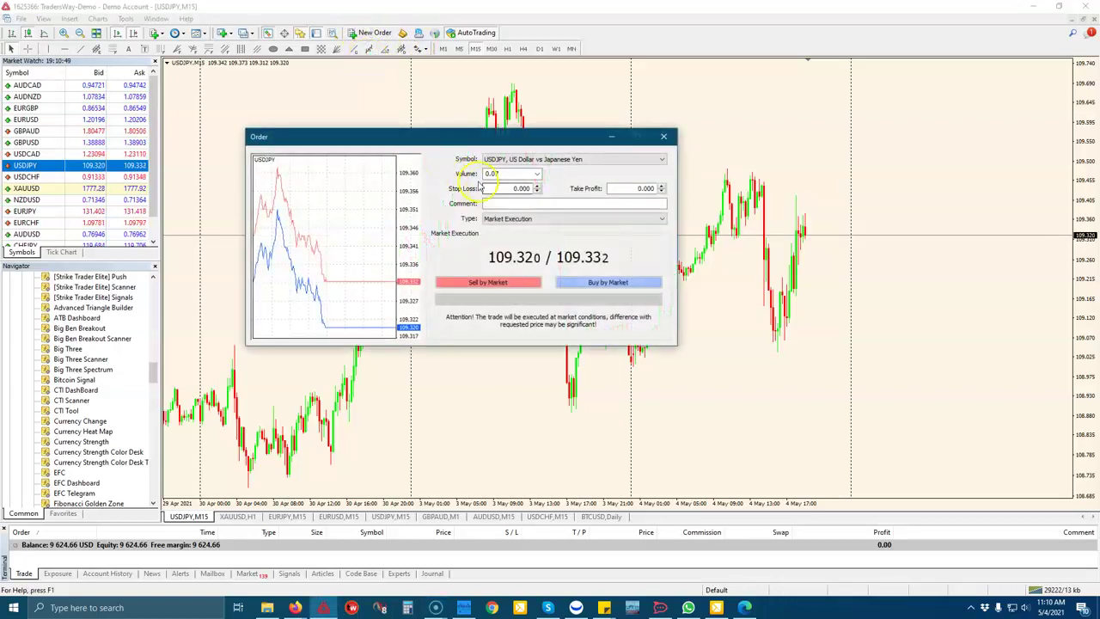
pyautogui.moveTo(471, 140); pyautogui.dragTo(437, 148)
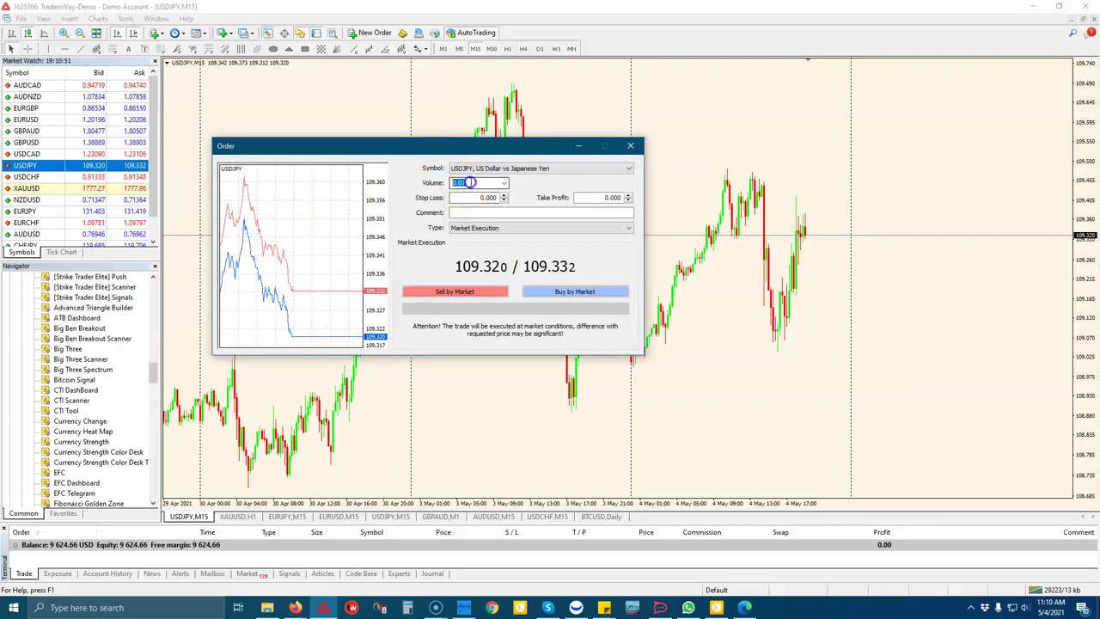
pyautogui.write('0.01')
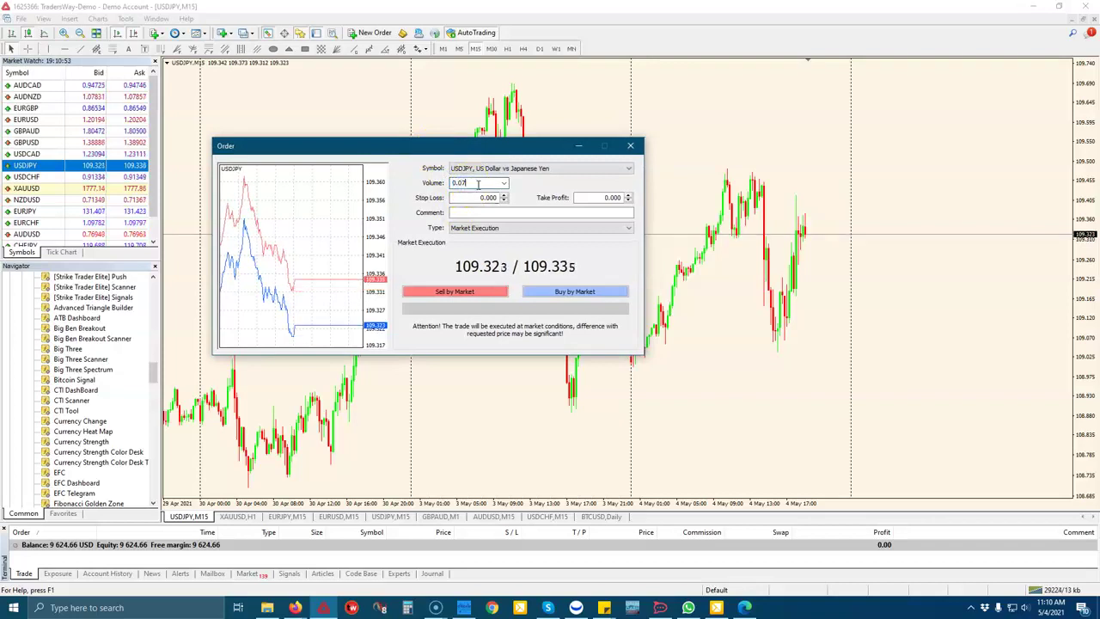
pyautogui.click(461, 183)
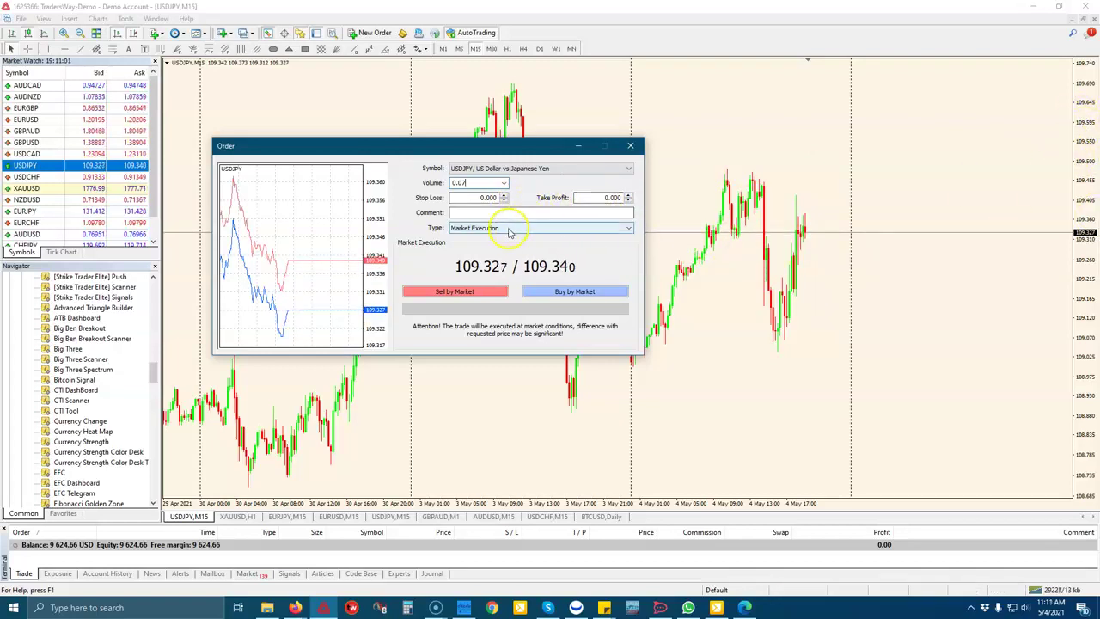
# Bring up the Calculator beside the order window and multiply 12585 by 52555
pyautogui.press('XF86Calculator')
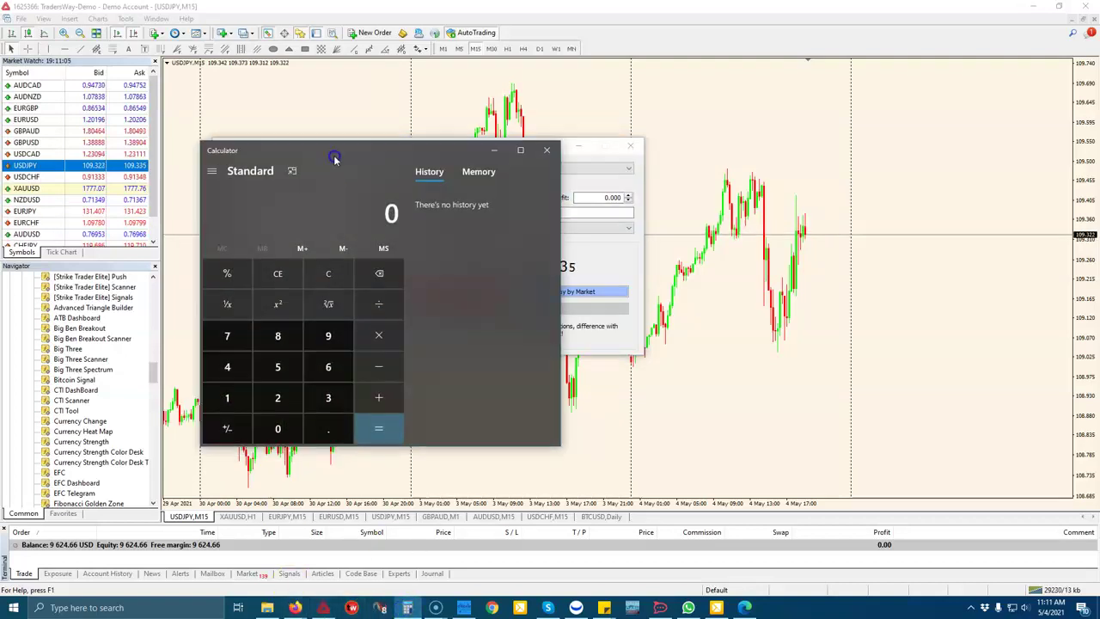
pyautogui.moveTo(336, 155); pyautogui.dragTo(759, 75)
pyautogui.click(641, 325)
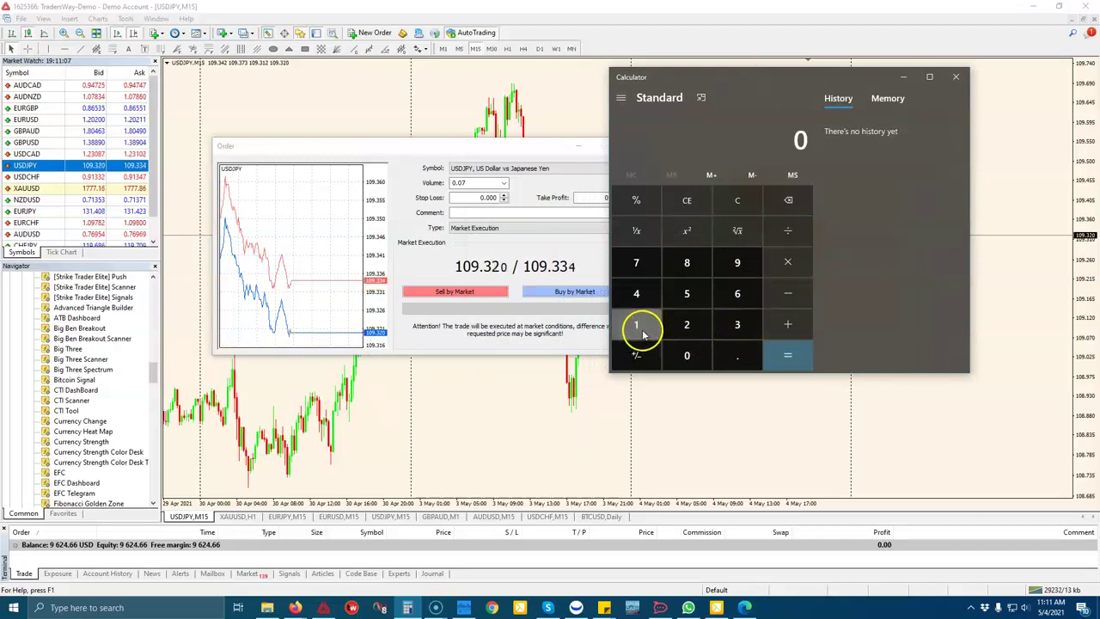
pyautogui.click(684, 323)
pyautogui.click(688, 295)
pyautogui.click(686, 262)
pyautogui.click(688, 294)
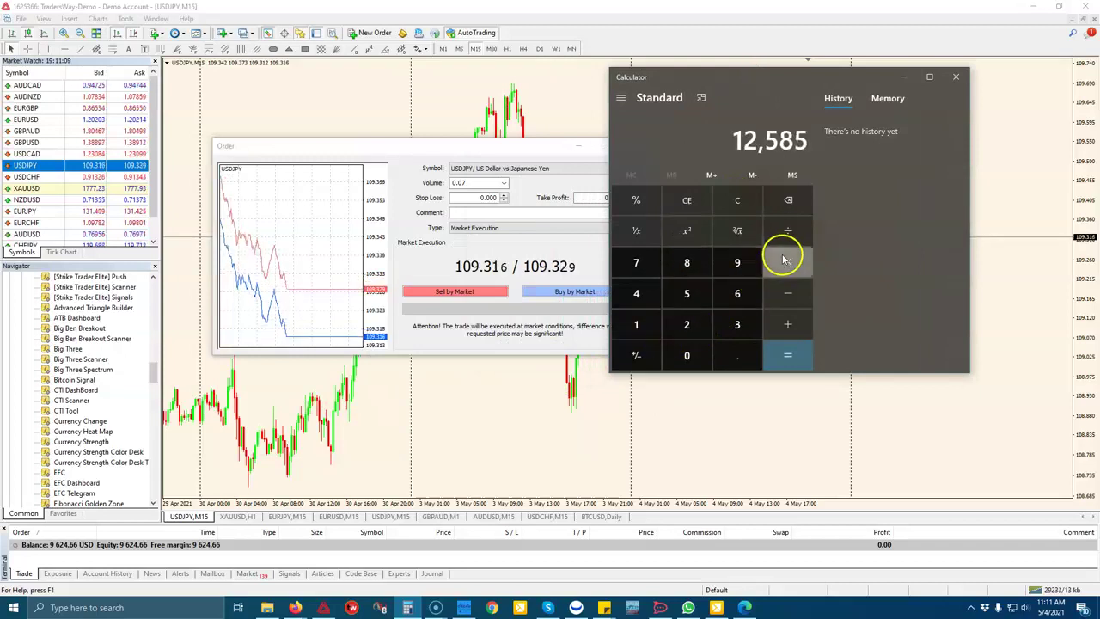
pyautogui.click(784, 259)
pyautogui.click(692, 293)
pyautogui.click(687, 324)
pyautogui.click(696, 293)
pyautogui.click(696, 294)
pyautogui.click(696, 293)
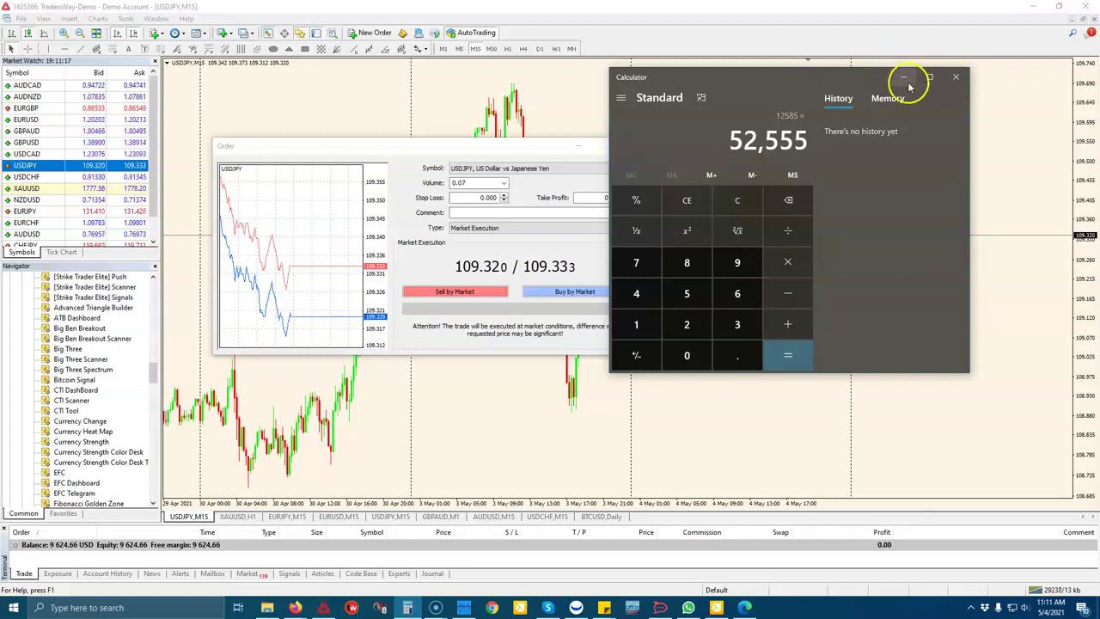
pyautogui.click(775, 368)
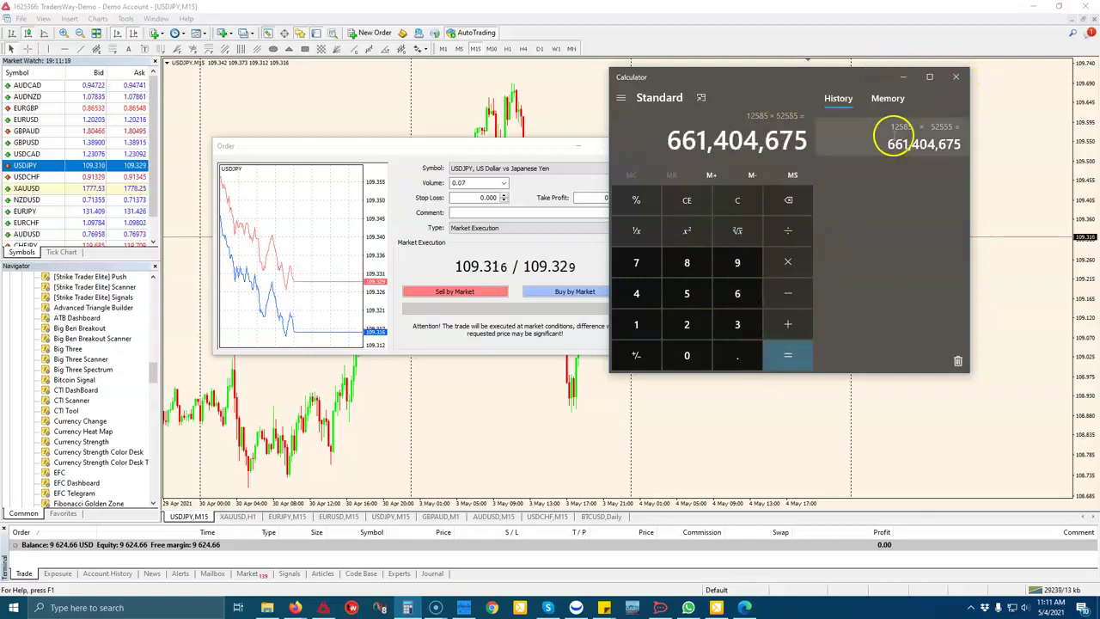
# Close the Calculator and dismiss the USDJPY order window without placing a trade
pyautogui.click(954, 79)
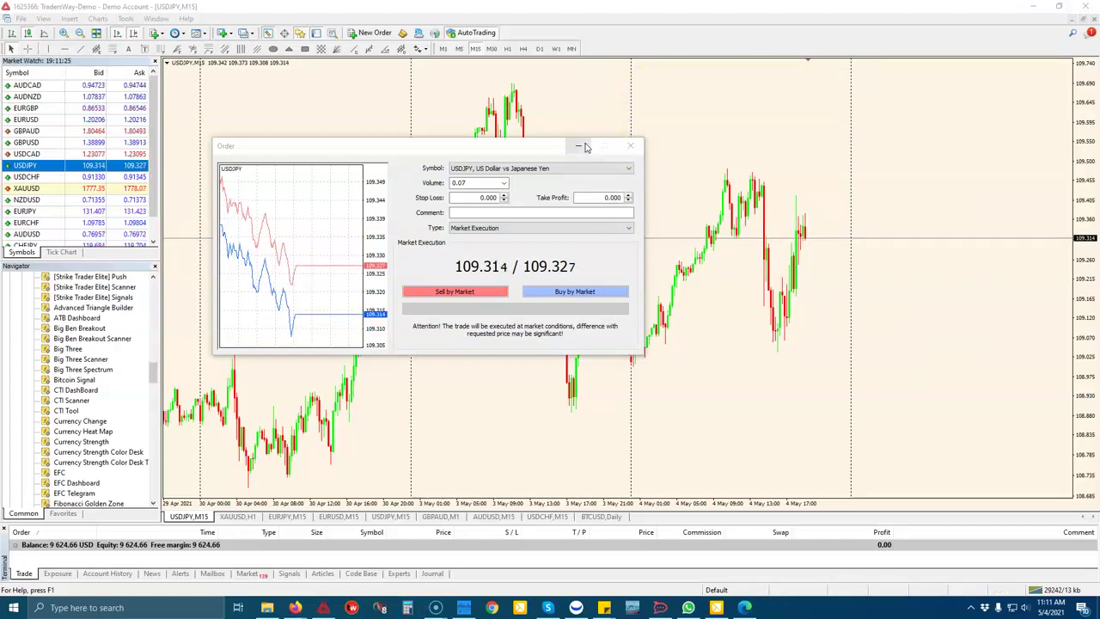
pyautogui.click(598, 146)
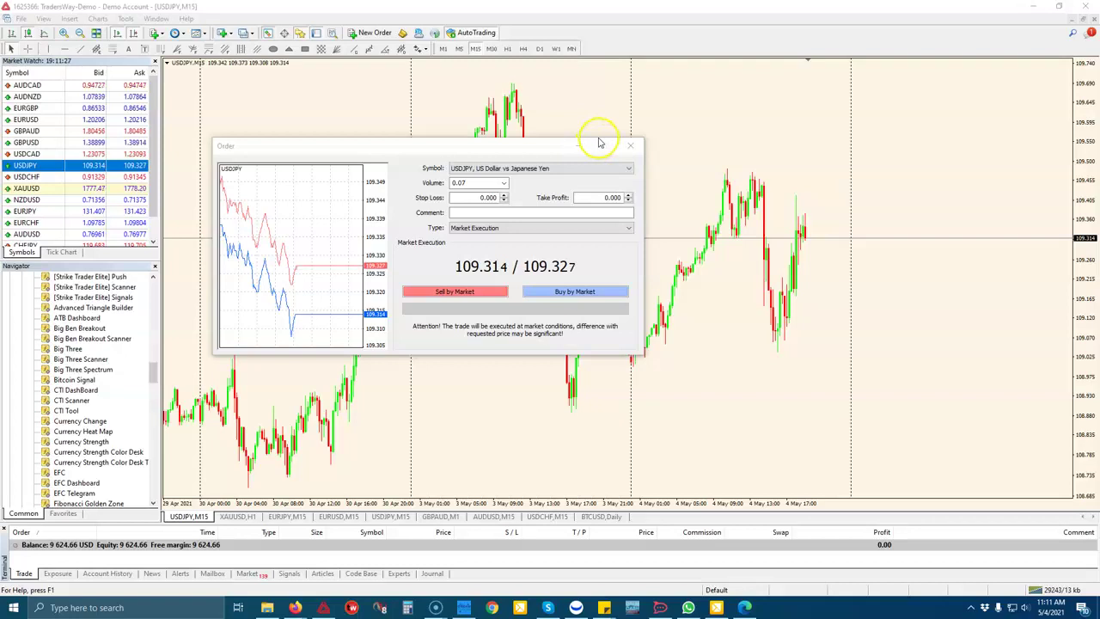
pyautogui.click(585, 145)
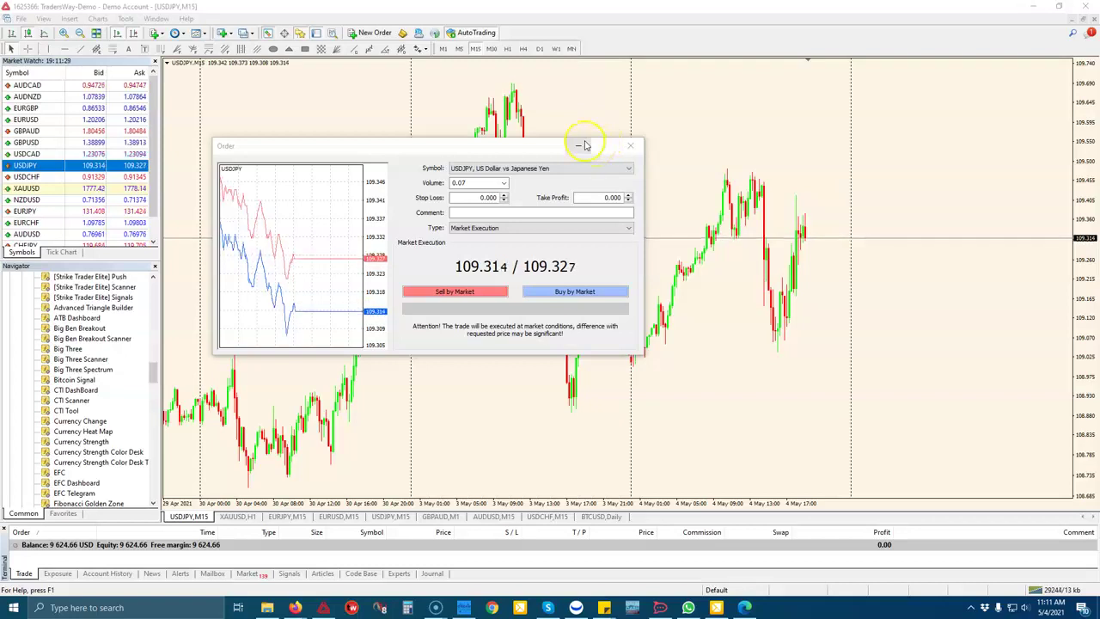
pyautogui.click(631, 146)
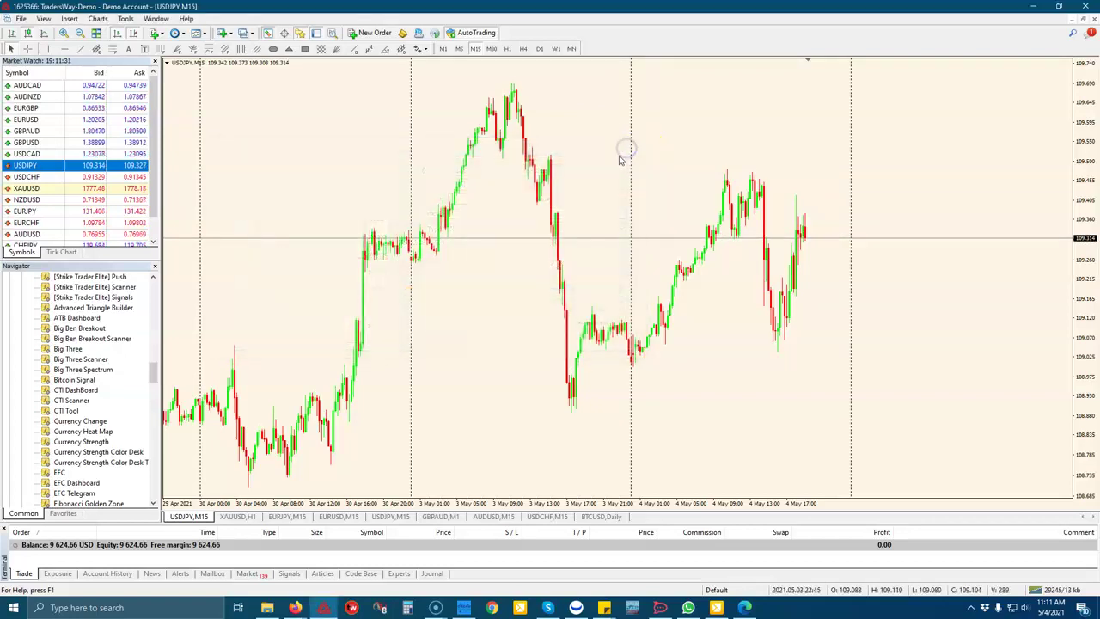
# Attach the EPIC Tool expert advisor to the USDJPY M15 chart with its default settings
pyautogui.moveTo(152, 368); pyautogui.dragTo(150, 483)
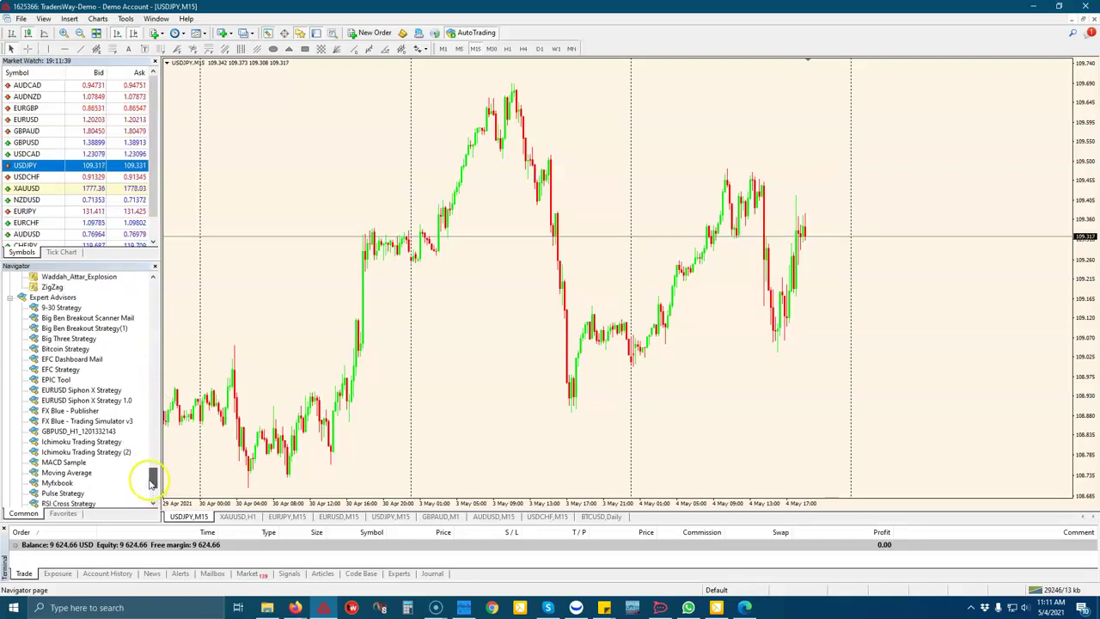
pyautogui.moveTo(53, 379); pyautogui.dragTo(611, 214)
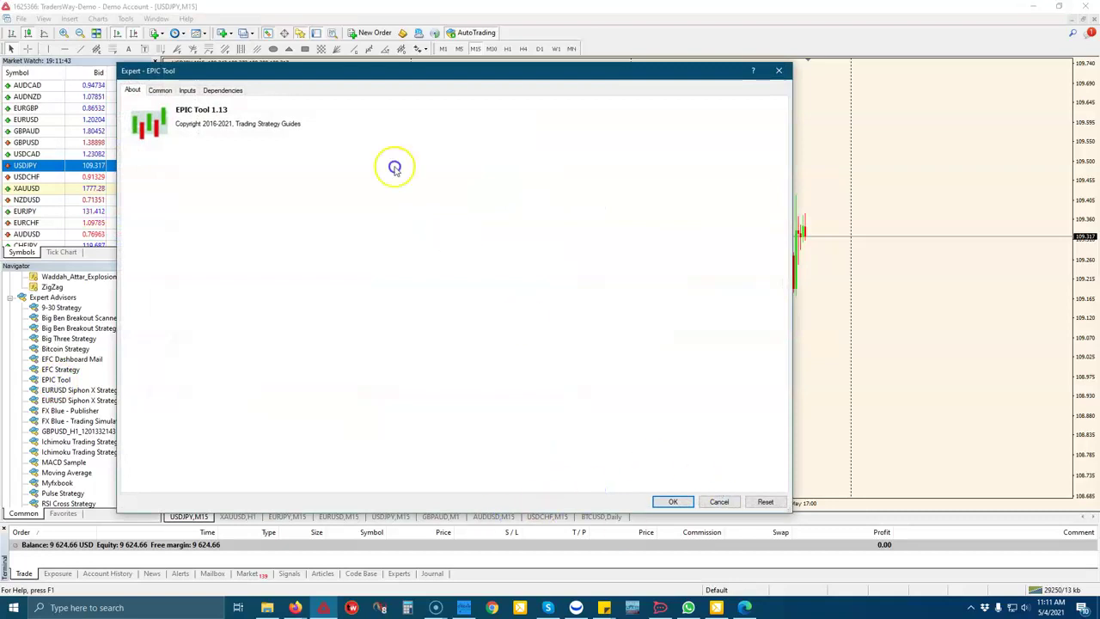
pyautogui.click(678, 502)
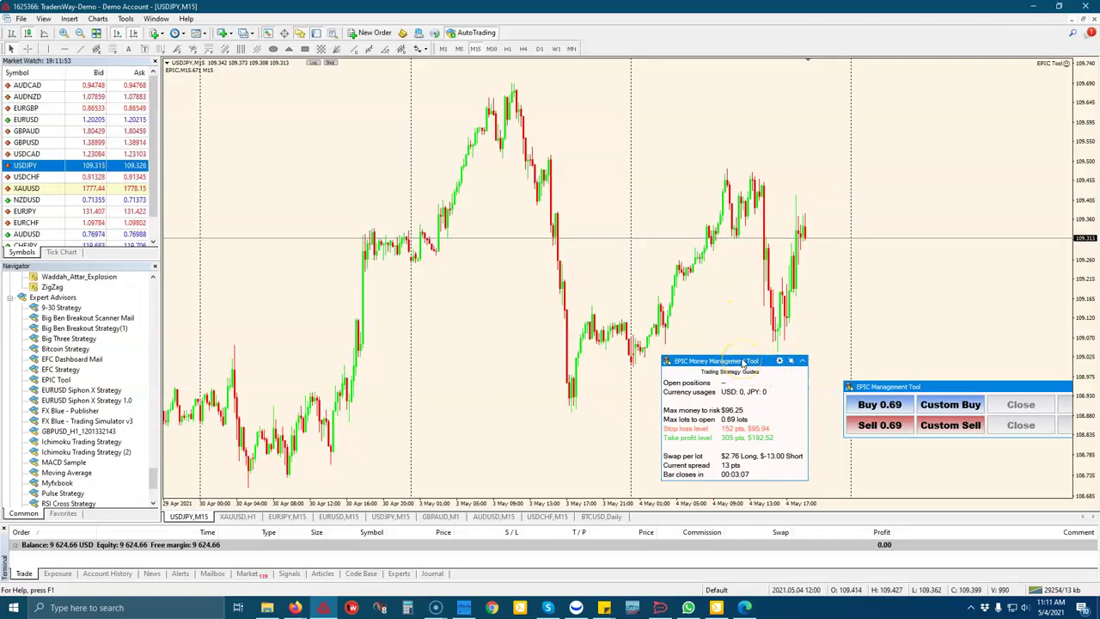
# Place the EPIC Money Management Tool collapsed in the chart's upper right corner and the expanded EPIC Management Tool in the chart's upper left area
pyautogui.moveTo(733, 360); pyautogui.dragTo(915, 78)
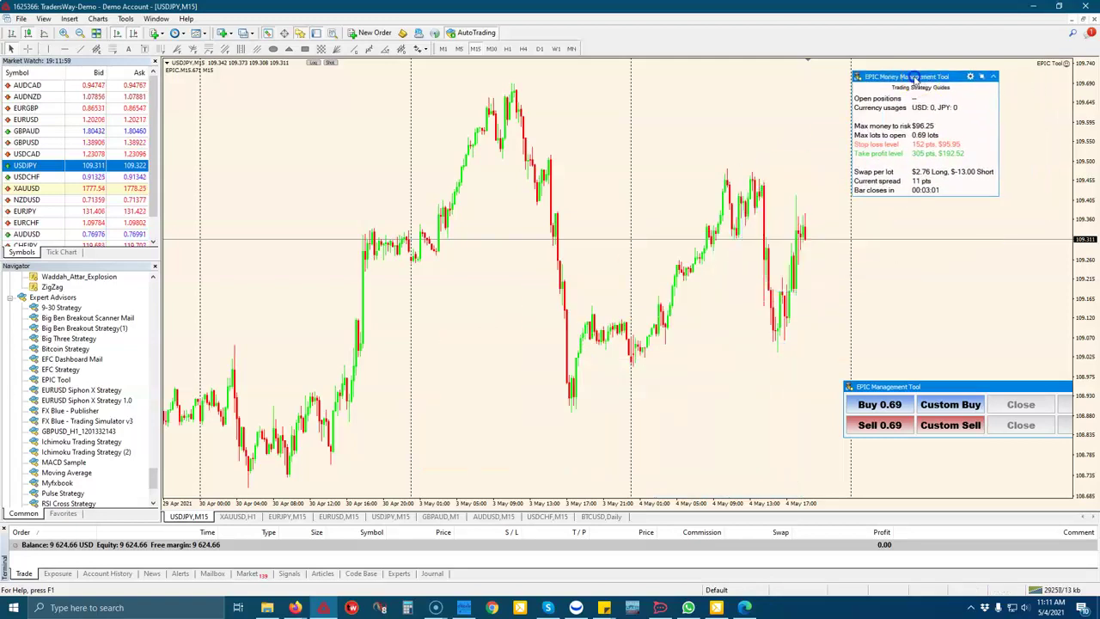
pyautogui.moveTo(1004, 387); pyautogui.dragTo(367, 195)
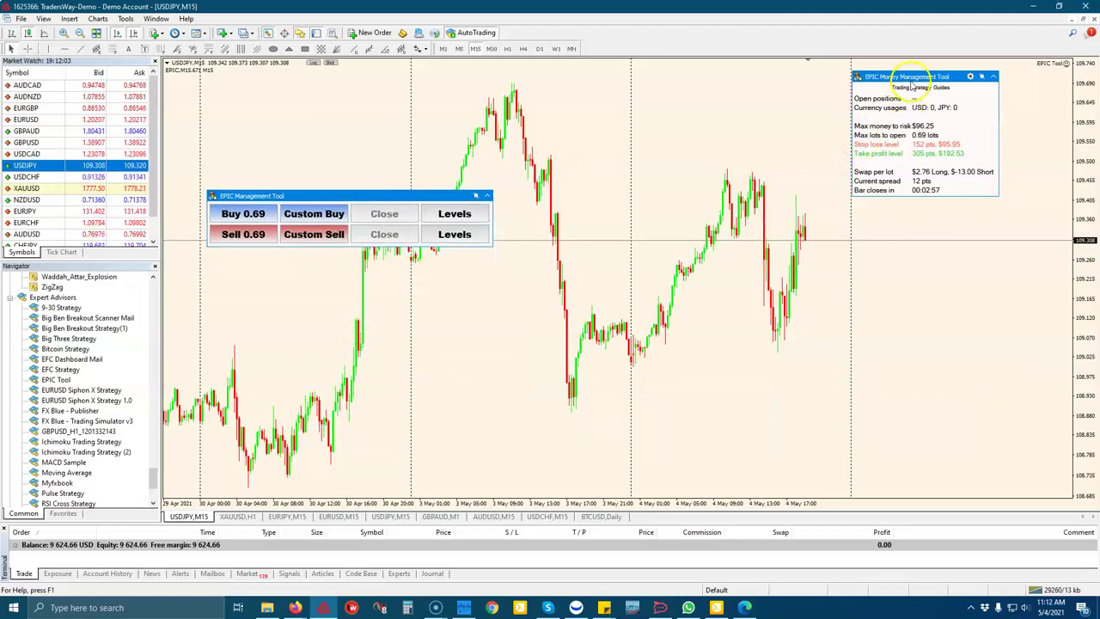
pyautogui.click(994, 77)
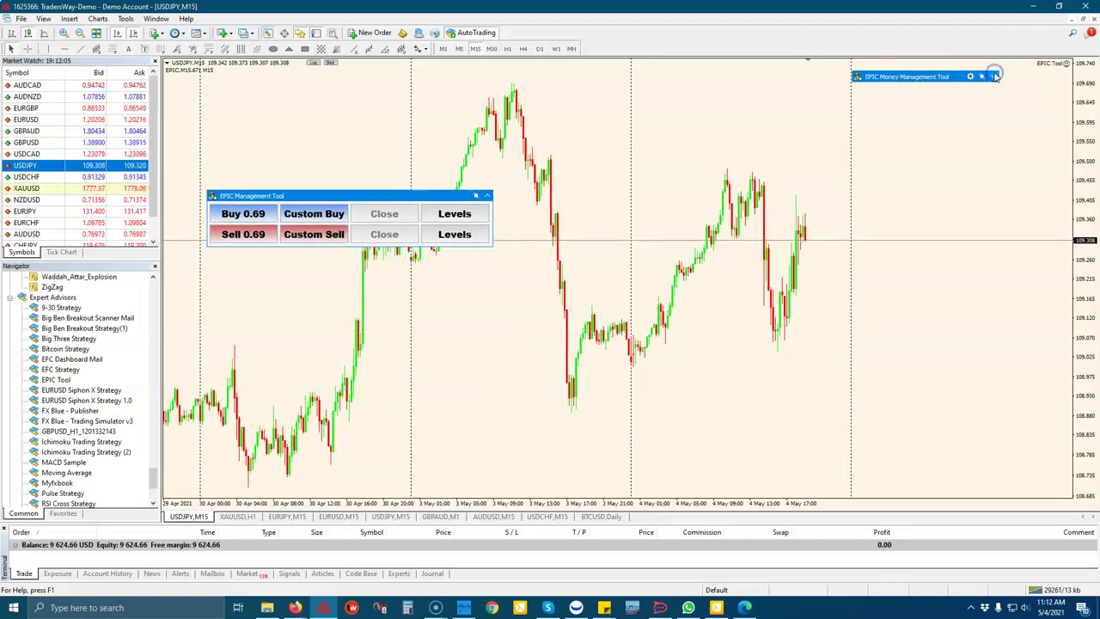
pyautogui.click(994, 77)
pyautogui.click(994, 76)
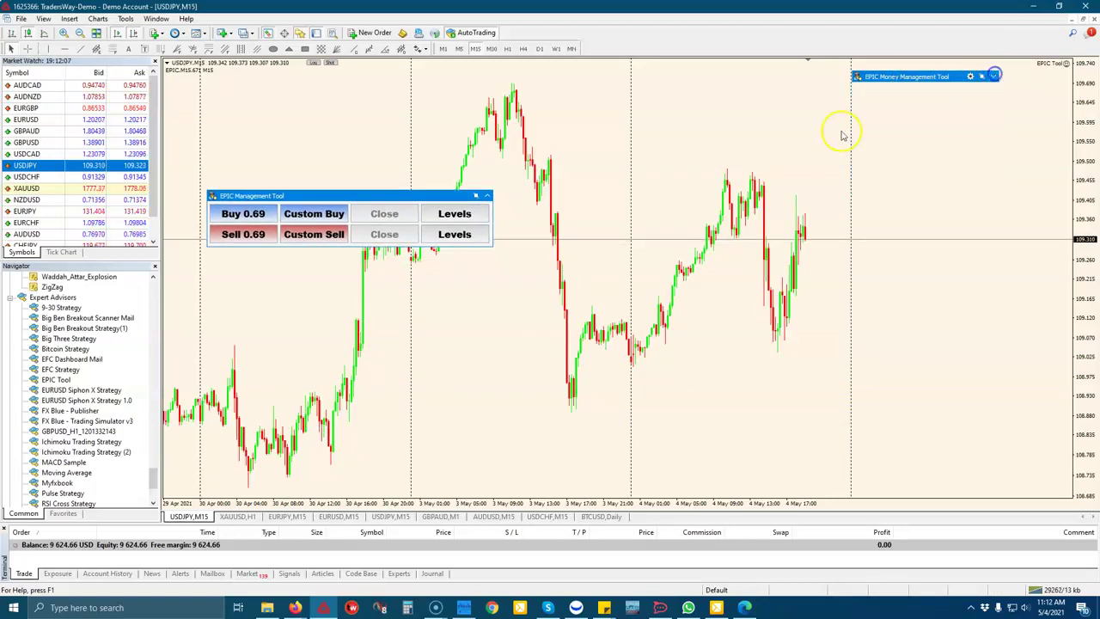
pyautogui.click(489, 197)
pyautogui.click(488, 197)
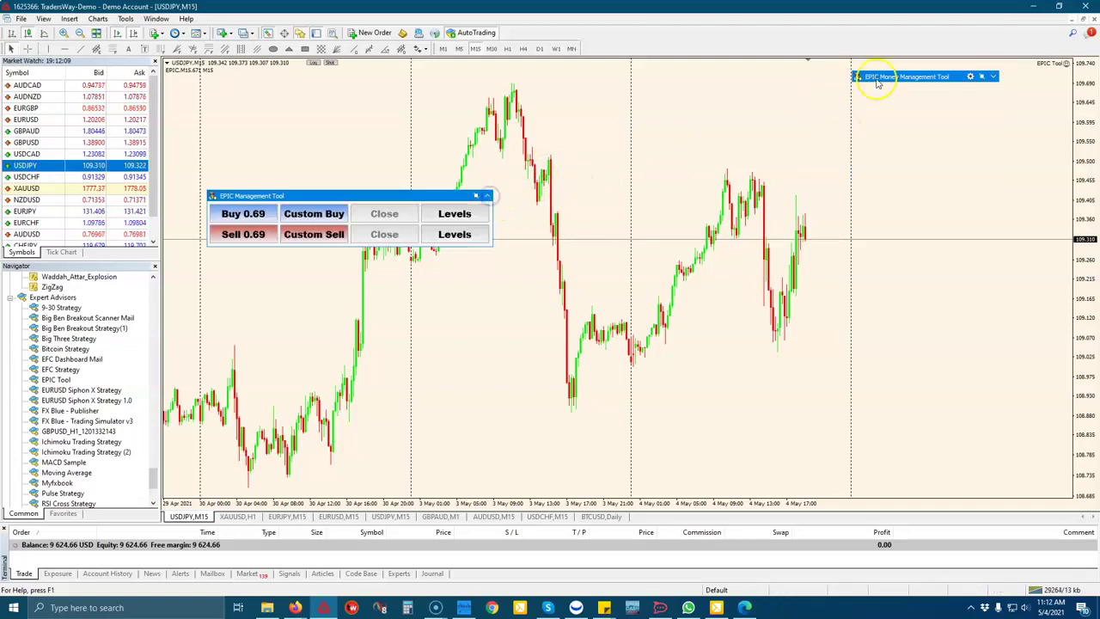
# Open the EPIC Tool properties and set the stop loss mode to Calculate in points
pyautogui.click(970, 77)
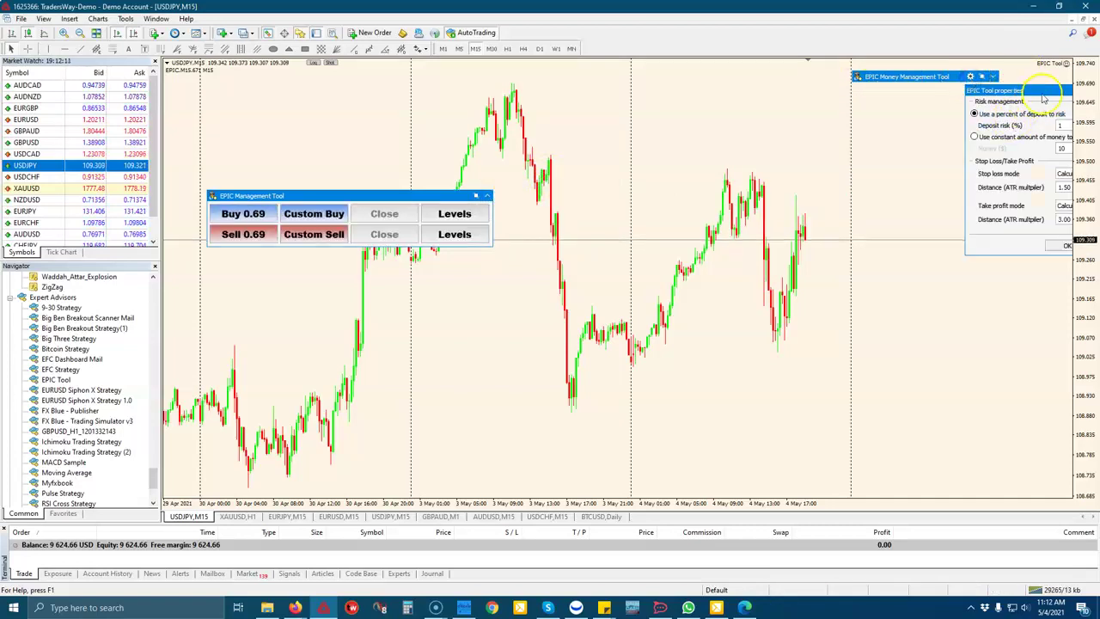
pyautogui.moveTo(1045, 90); pyautogui.dragTo(866, 109)
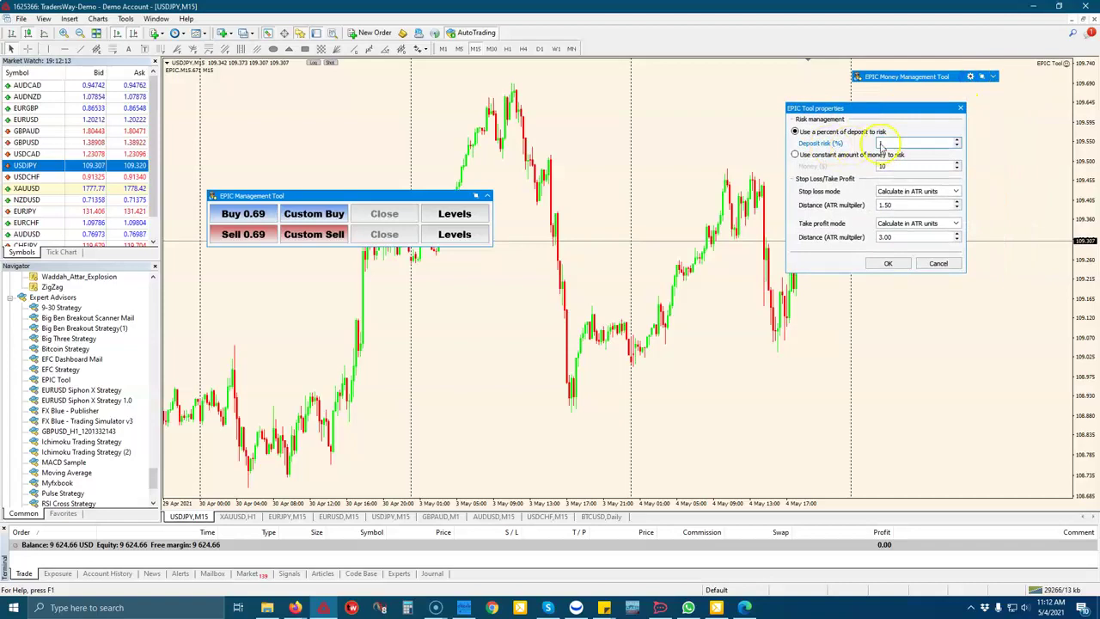
pyautogui.click(886, 146)
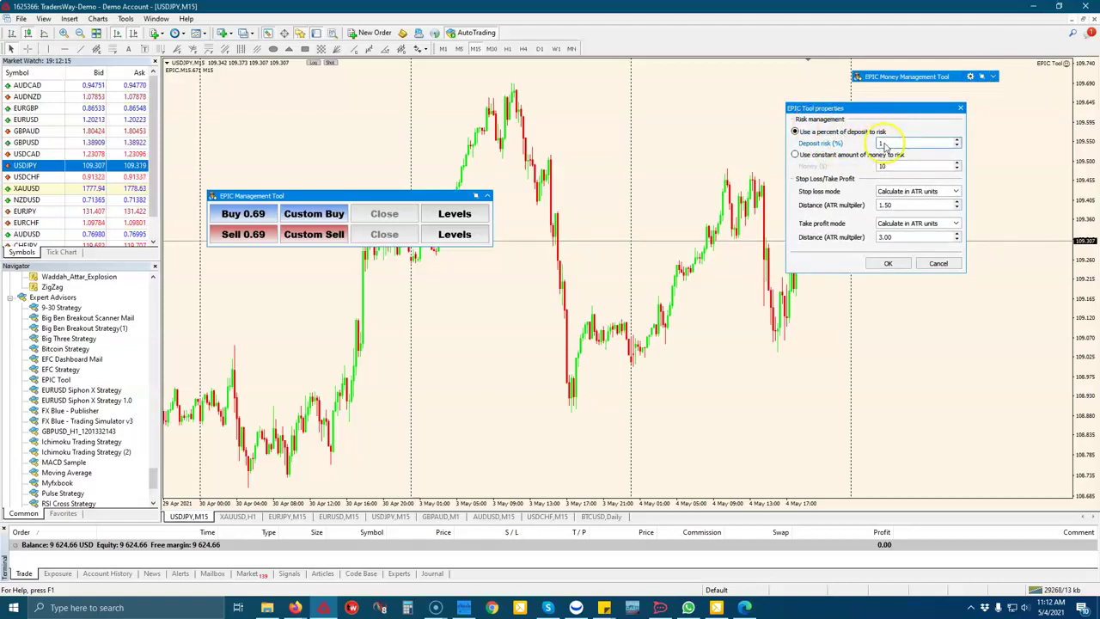
pyautogui.click(830, 145)
pyautogui.click(810, 156)
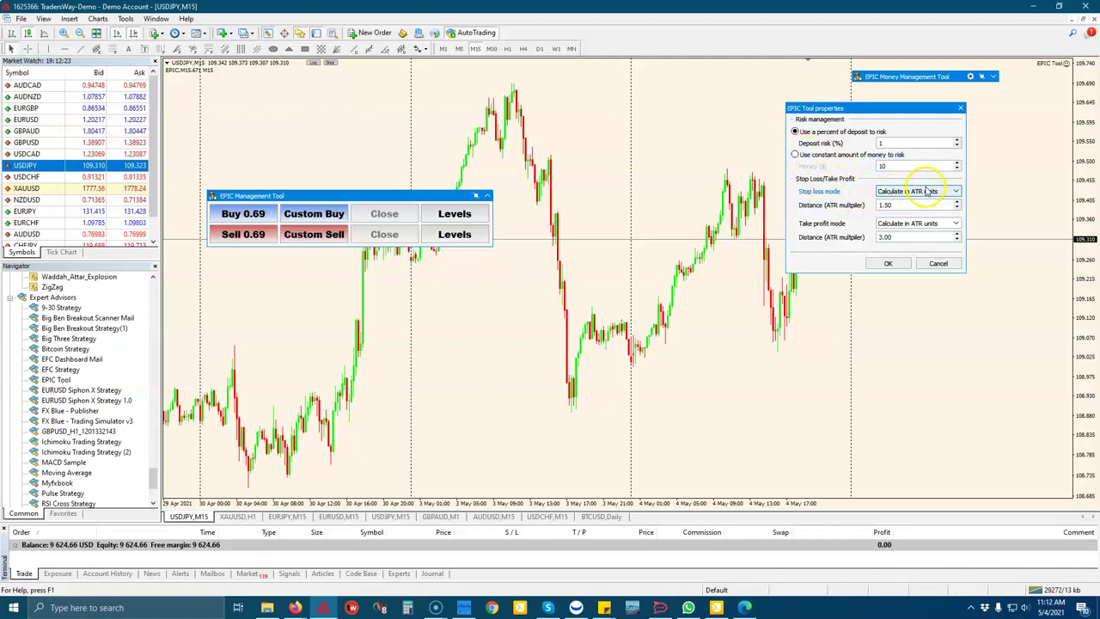
pyautogui.click(952, 191)
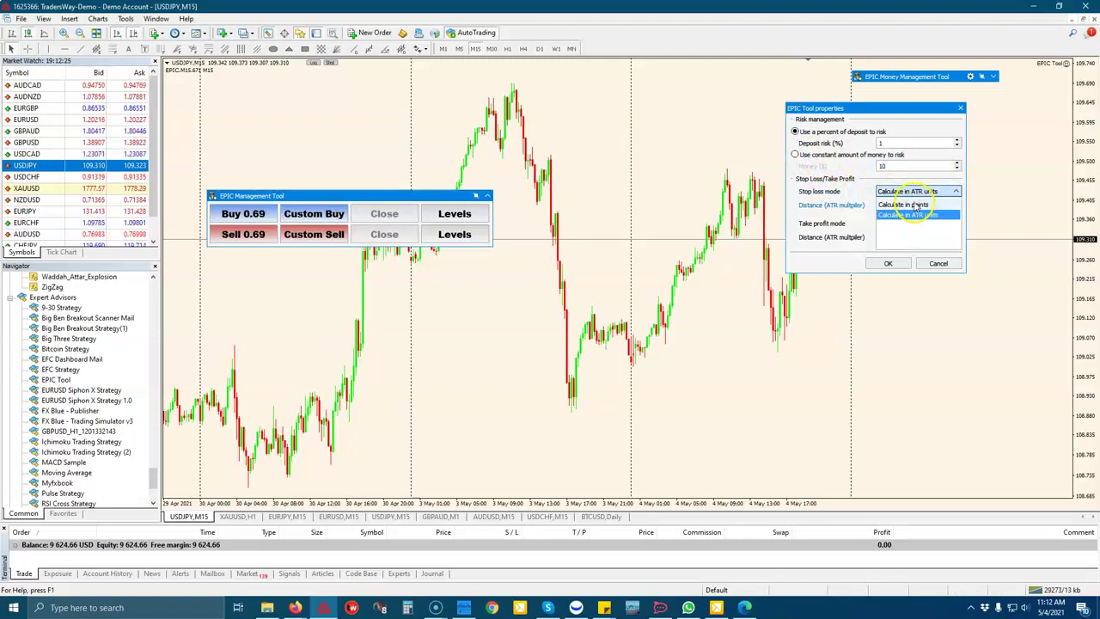
pyautogui.click(902, 204)
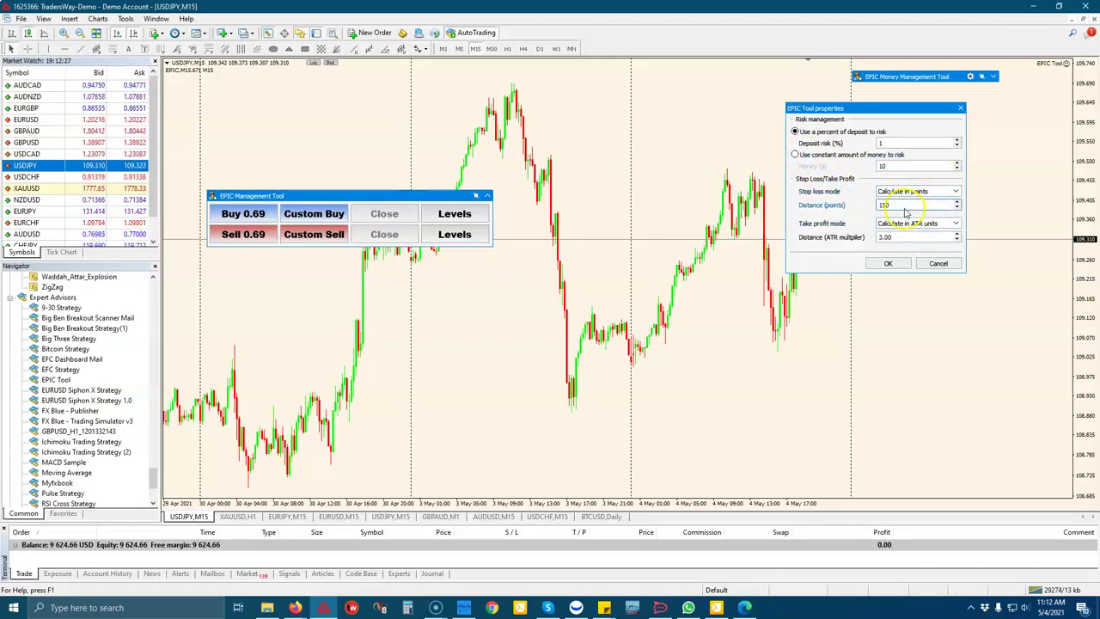
# Set the take profit mode to Use Risk:Reward ratio and apply the EPIC Tool properties
pyautogui.click(917, 224)
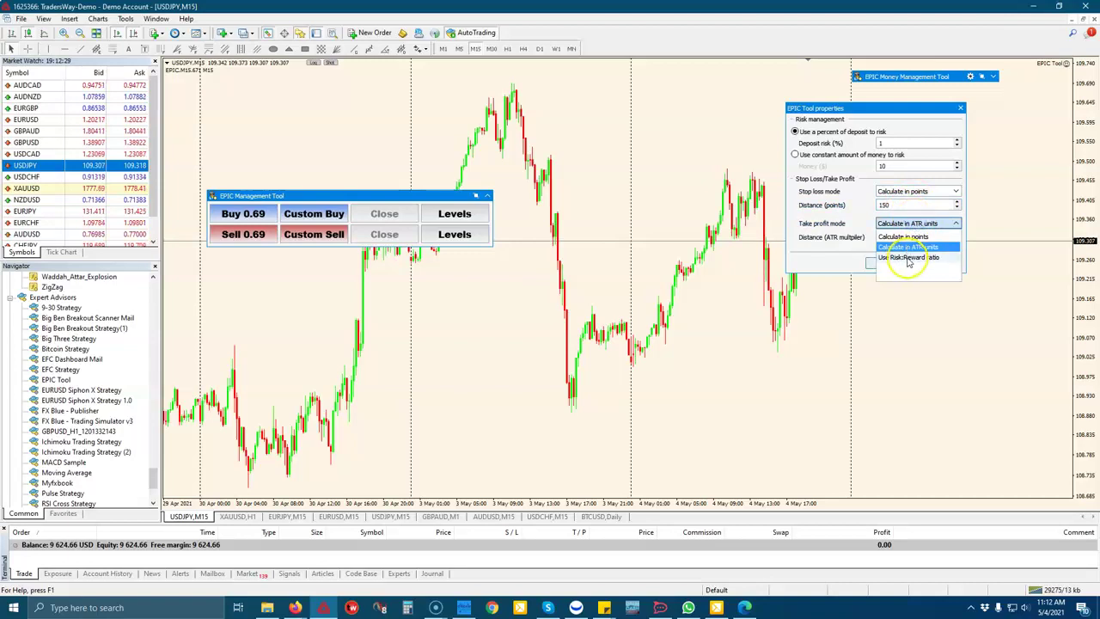
pyautogui.click(902, 258)
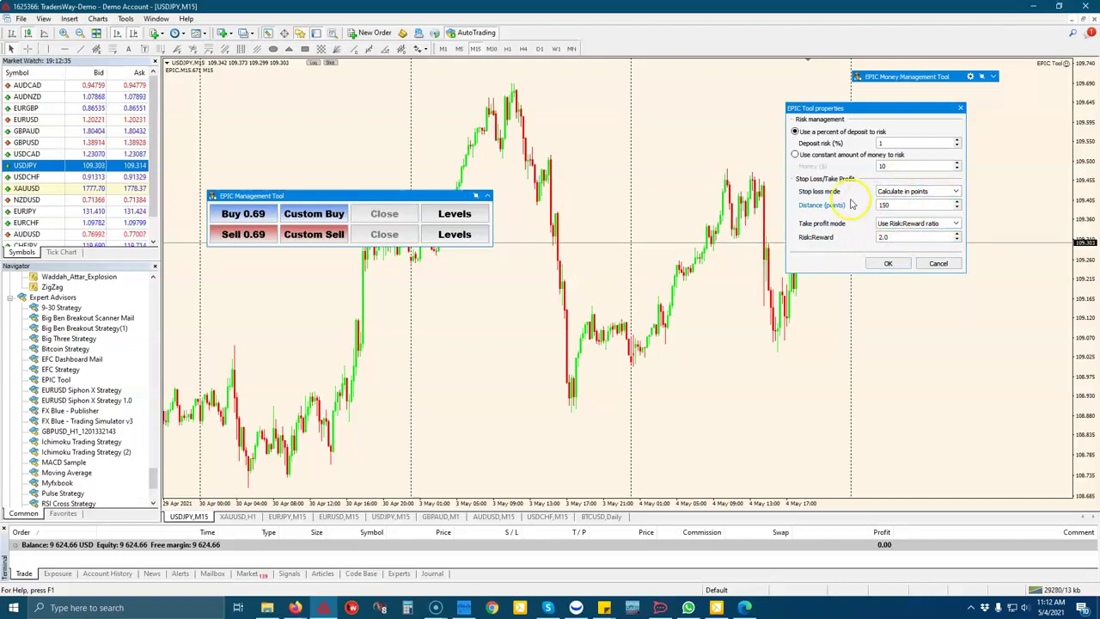
pyautogui.moveTo(862, 109)
pyautogui.mouseDown()
pyautogui.moveTo(804, 104)
pyautogui.moveTo(870, 94)
pyautogui.mouseUp()
pyautogui.click(896, 246)
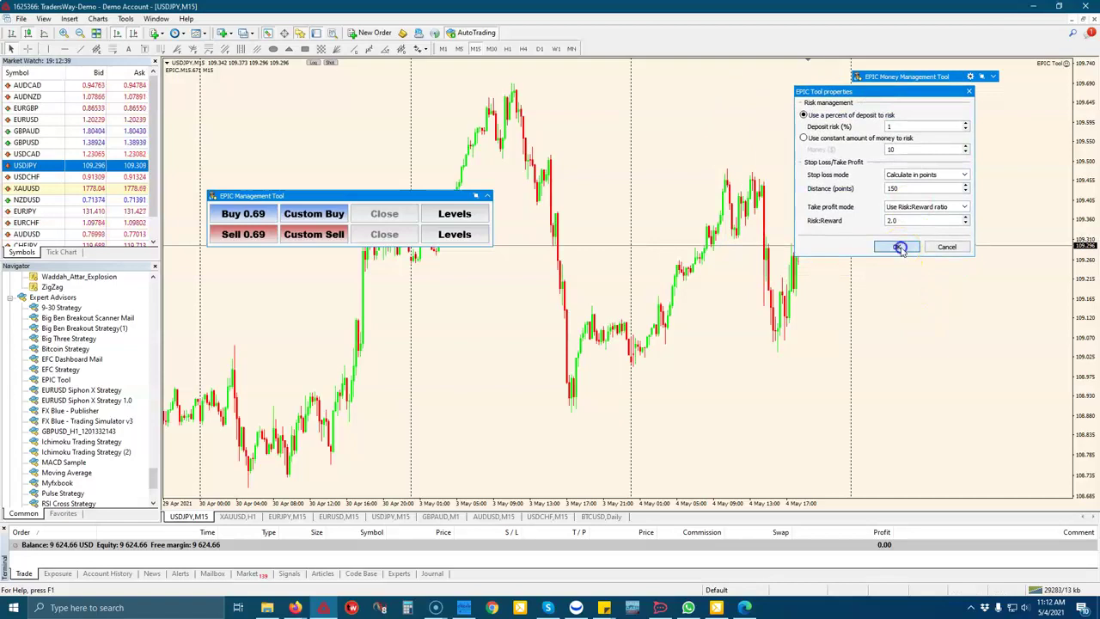
# Expand the EPIC Money Management Tool and move the EPIC Management Tool to the chart's lower right area
pyautogui.click(993, 76)
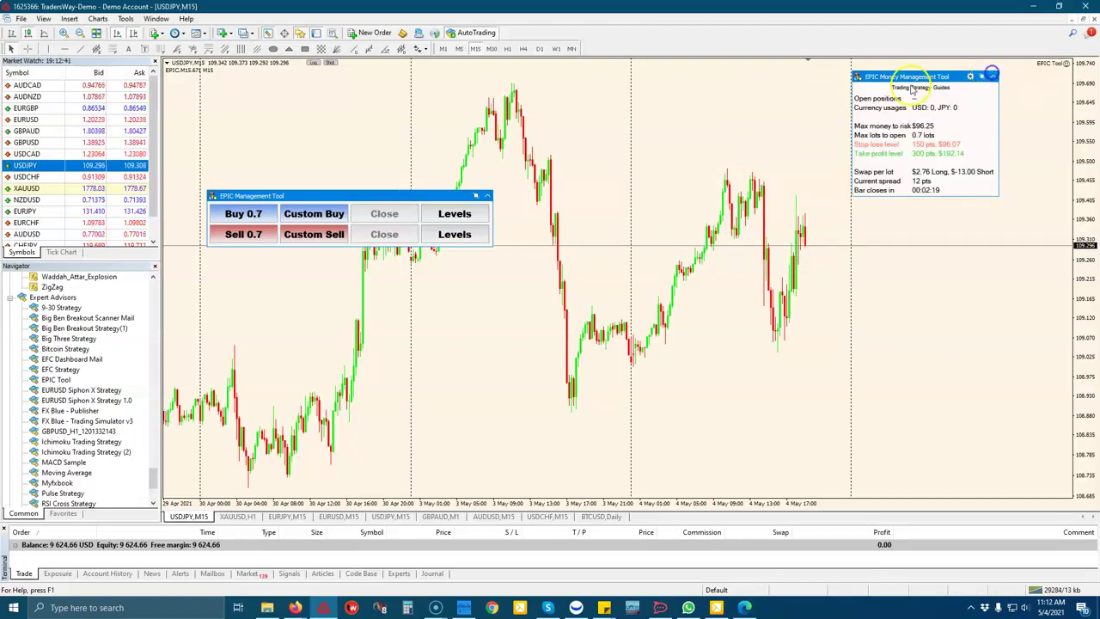
pyautogui.click(930, 135)
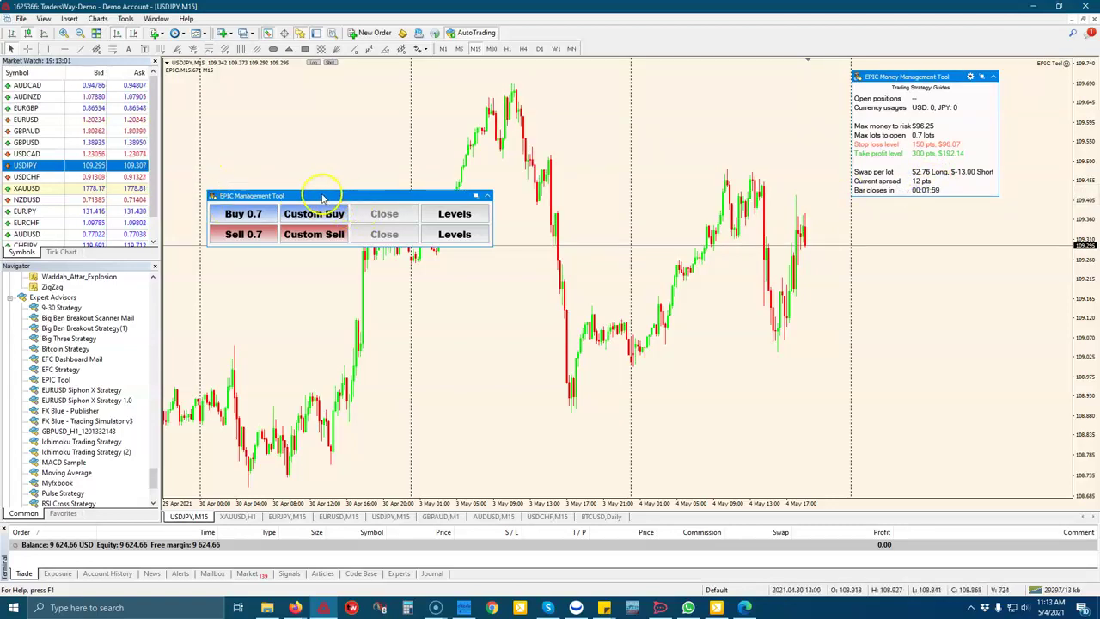
pyautogui.moveTo(291, 195); pyautogui.dragTo(836, 388)
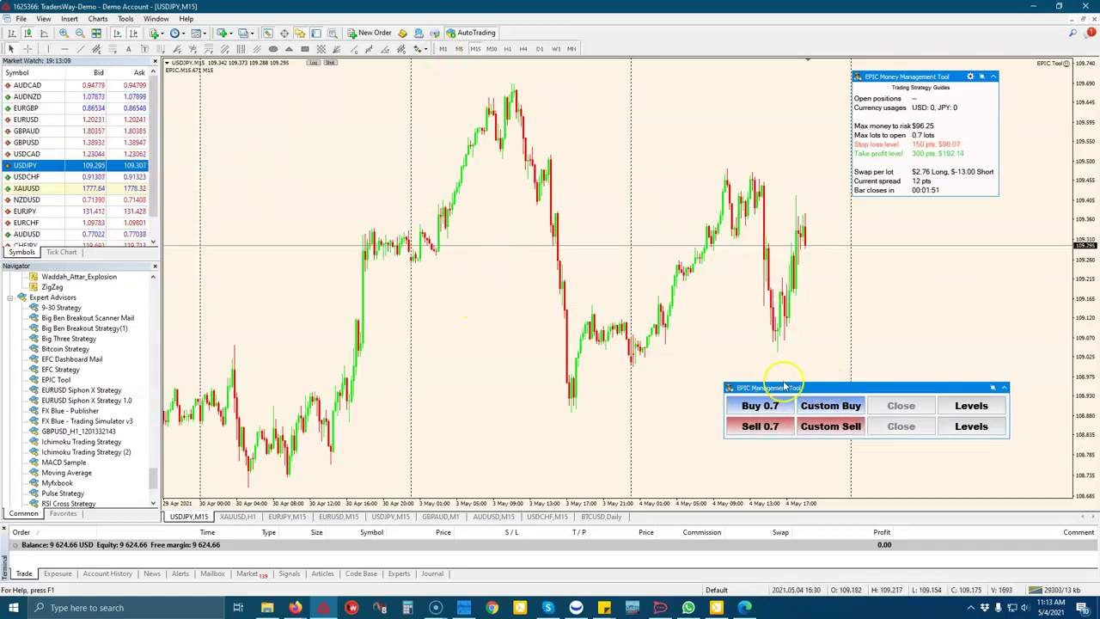
pyautogui.moveTo(859, 389)
pyautogui.mouseDown()
pyautogui.moveTo(860, 378)
pyautogui.moveTo(733, 347)
pyautogui.moveTo(915, 318)
pyautogui.moveTo(967, 256)
pyautogui.moveTo(963, 296)
pyautogui.moveTo(906, 230)
pyautogui.moveTo(882, 392)
pyautogui.moveTo(861, 380)
pyautogui.mouseUp()
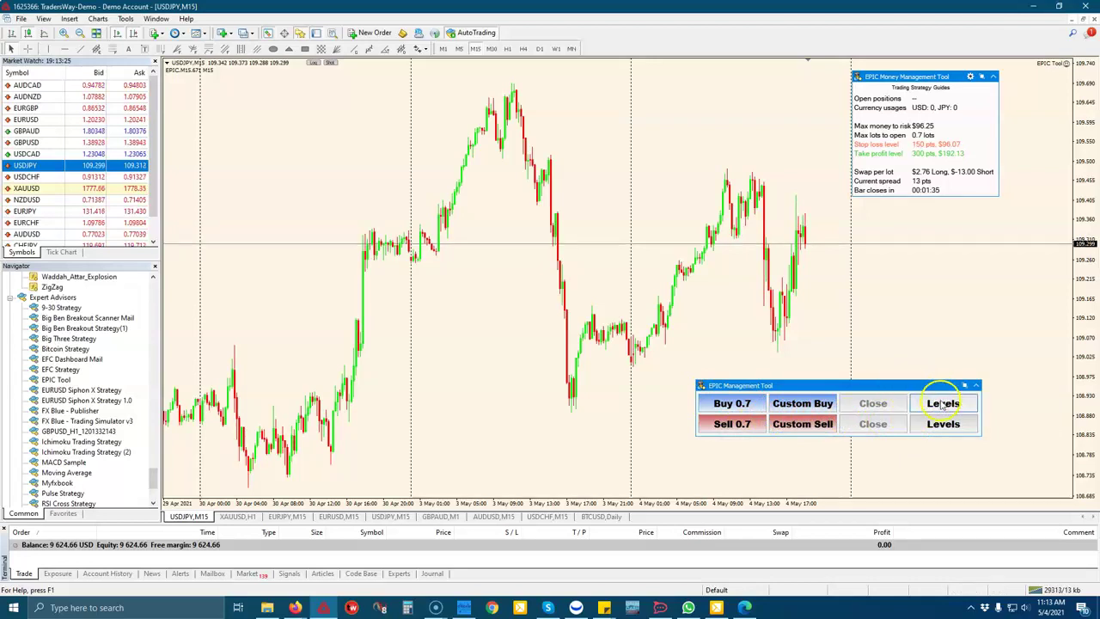
# Show the buy levels on the USDJPY chart and open a confirmed 0.7-lot market buy
pyautogui.moveTo(945, 408); pyautogui.dragTo(907, 434)
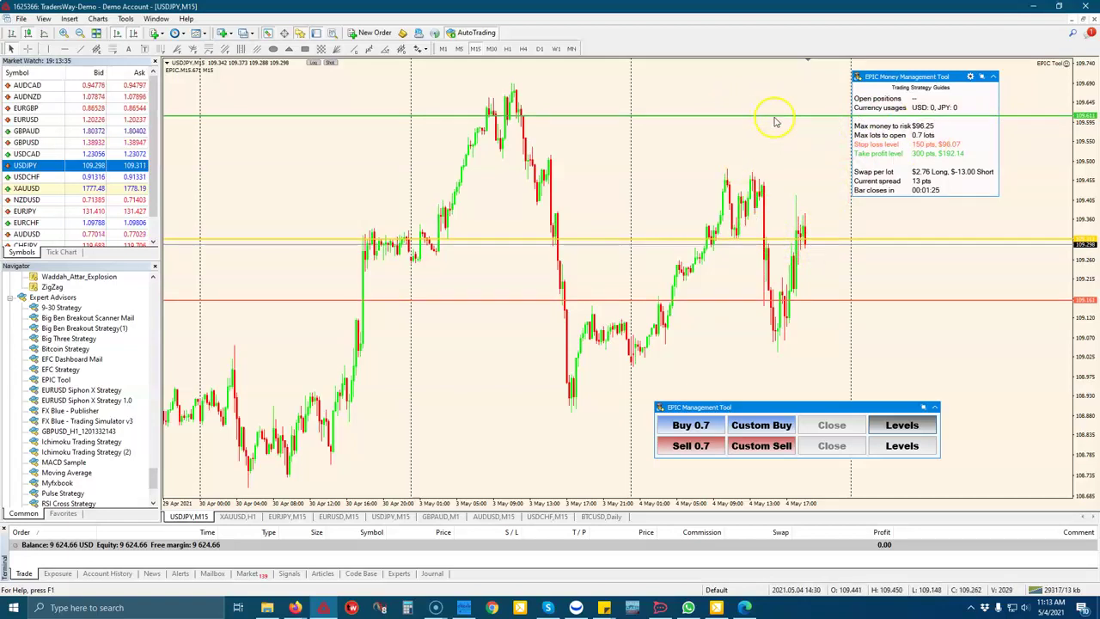
pyautogui.click(688, 426)
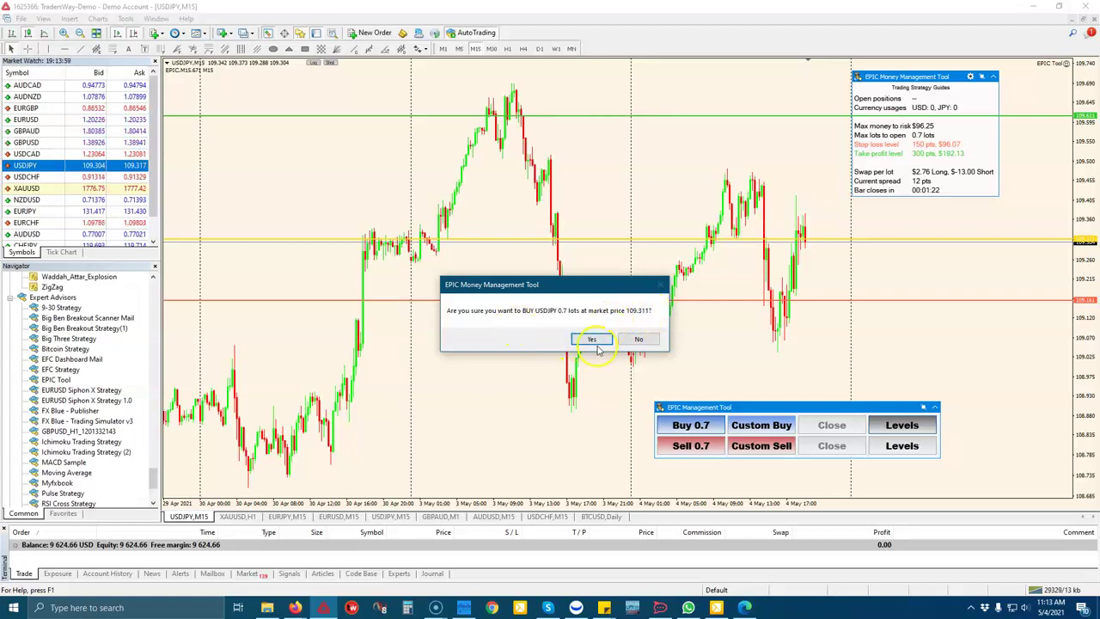
pyautogui.click(593, 341)
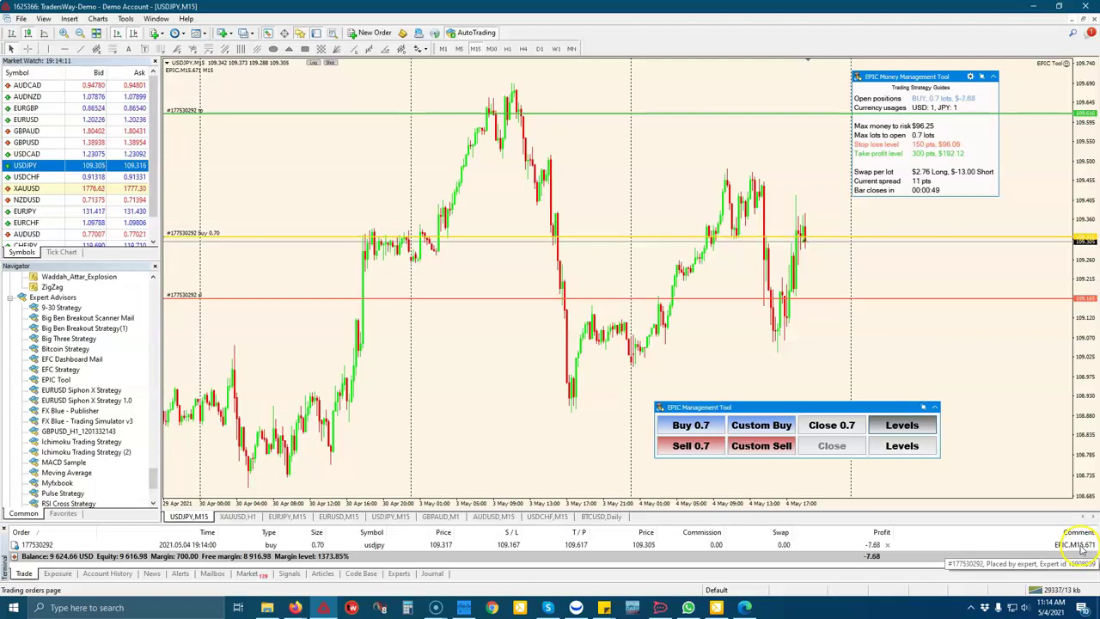
# Switch the chart to the sell levels and open a confirmed 0.7-lot USDJPY market sell
pyautogui.moveTo(780, 406); pyautogui.dragTo(729, 378)
pyautogui.click(869, 389)
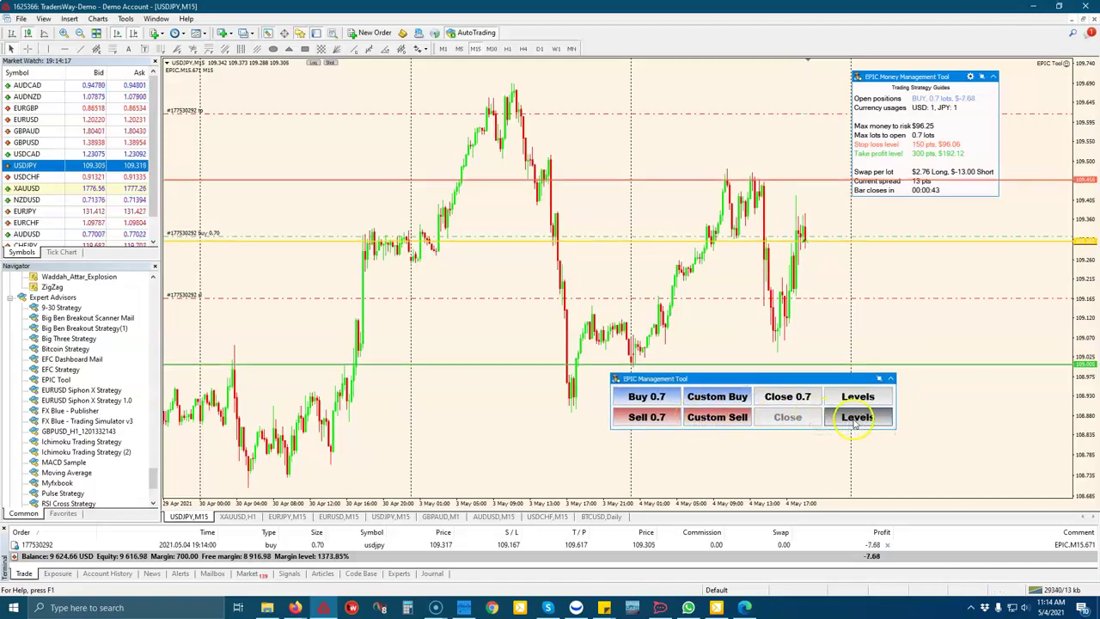
pyautogui.moveTo(815, 378); pyautogui.dragTo(843, 425)
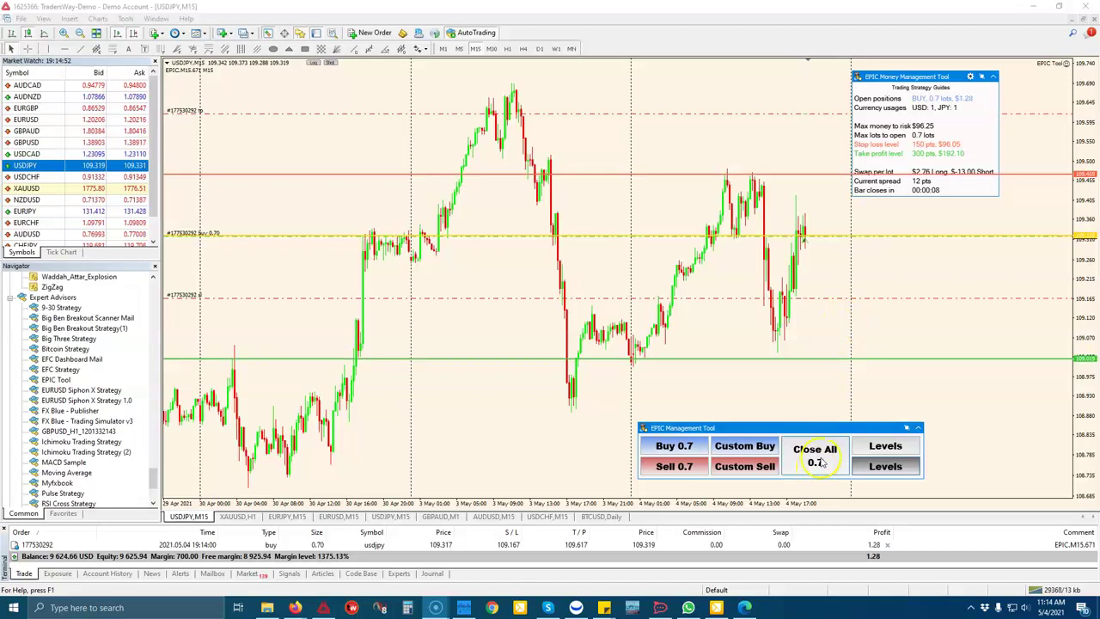
pyautogui.click(814, 455)
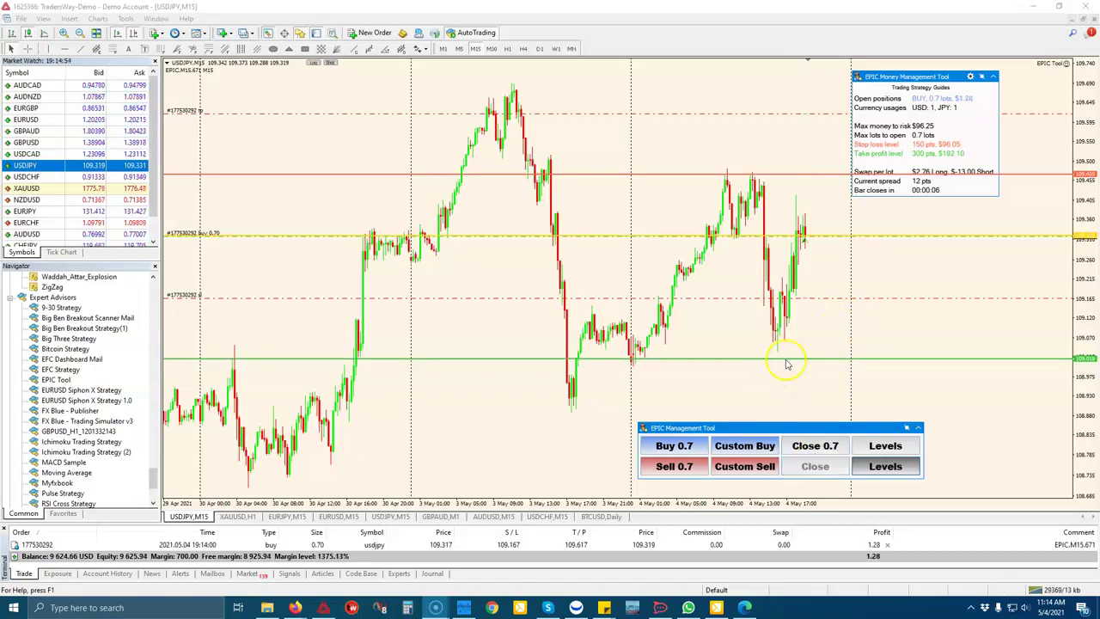
pyautogui.click(684, 467)
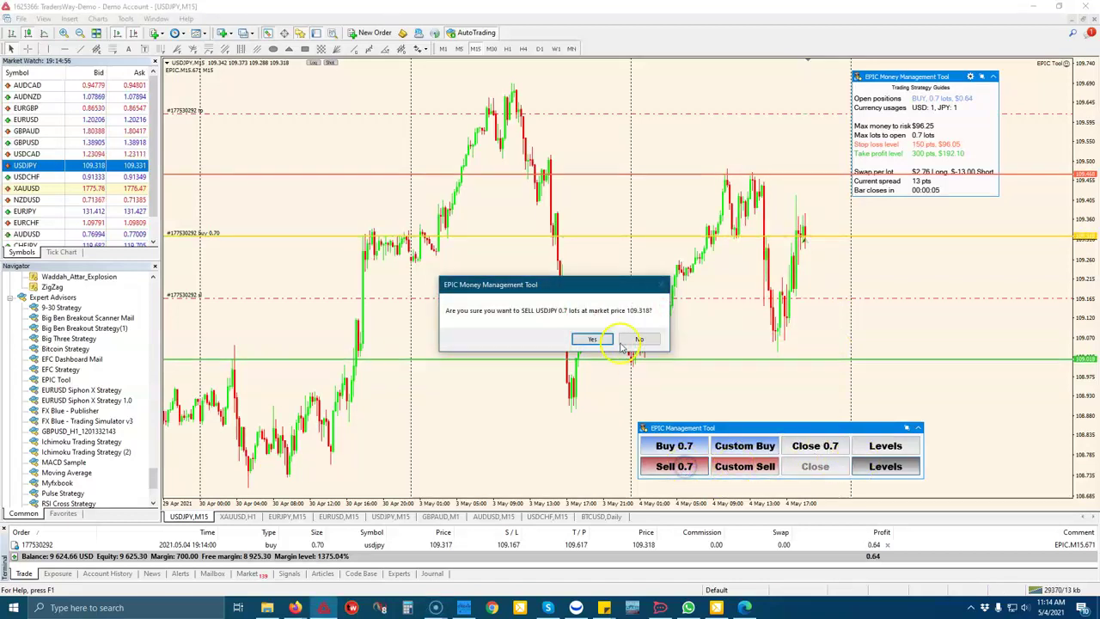
pyautogui.click(589, 342)
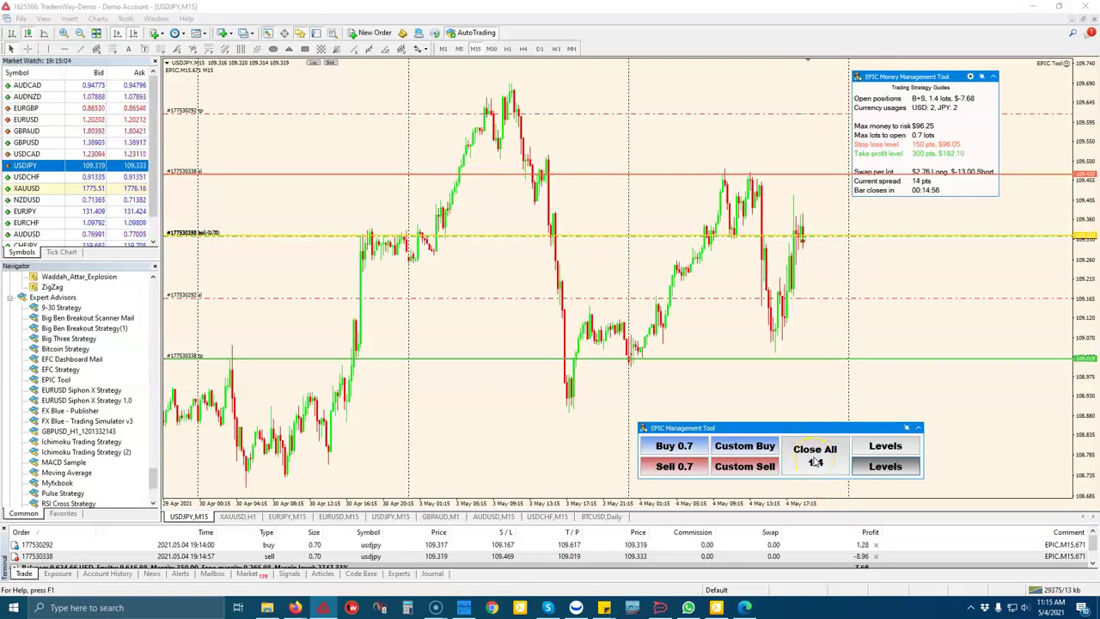
# Close all open USDJPY positions with confirmation and move both EPIC panels closer to the chart's price scale
pyautogui.click(815, 455)
pyautogui.click(590, 342)
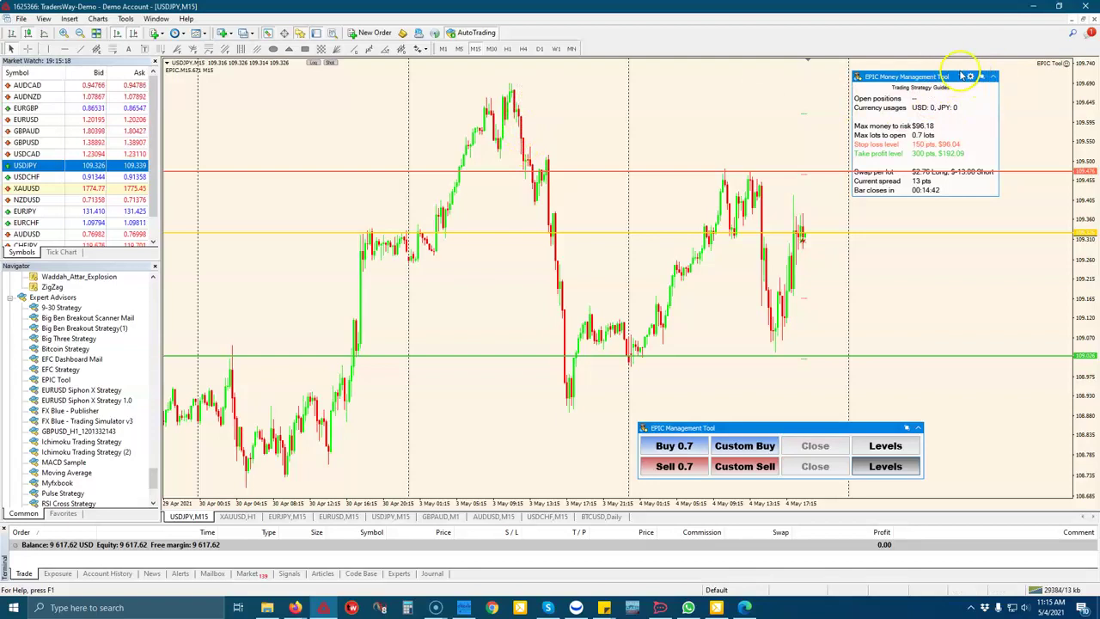
pyautogui.moveTo(957, 81); pyautogui.dragTo(987, 75)
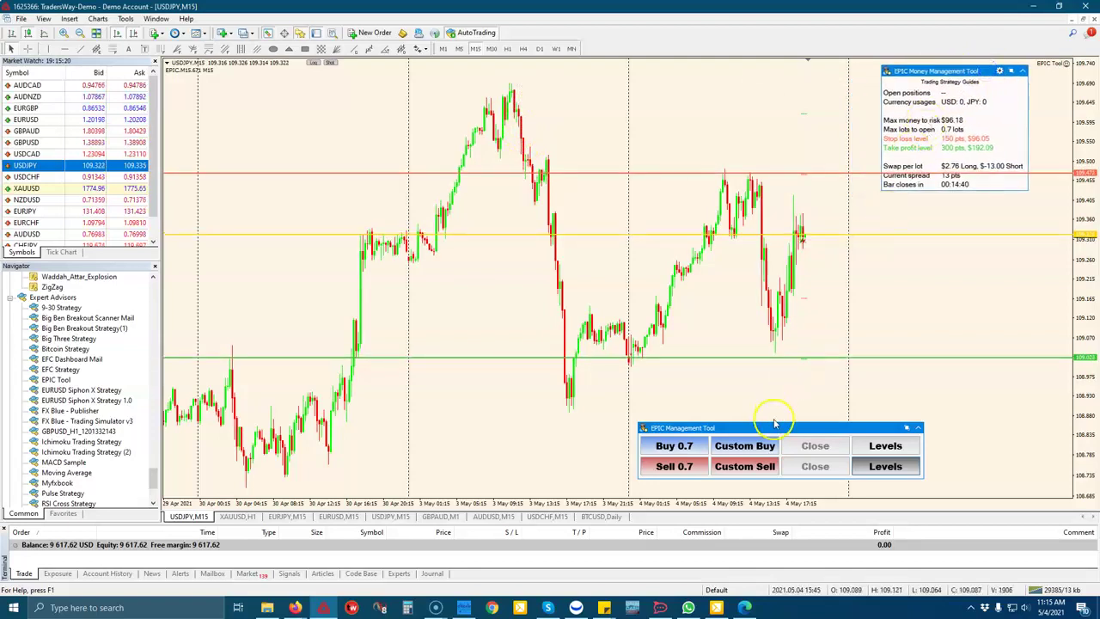
pyautogui.moveTo(768, 425); pyautogui.dragTo(852, 415)
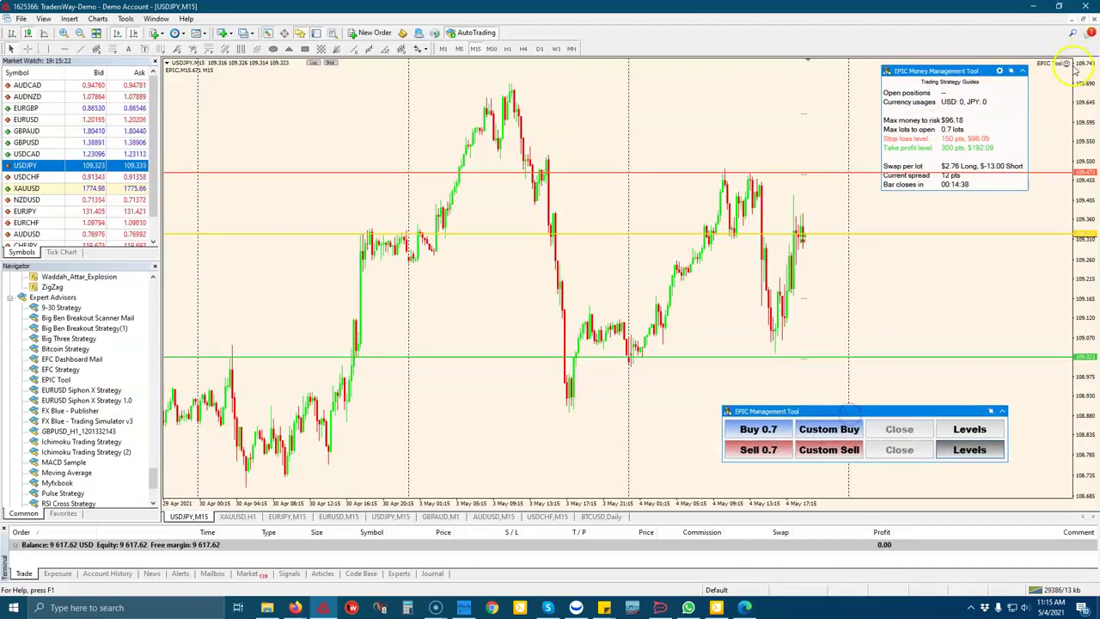
# Open the EPIC Tool input parameters and set the timeframe to work to 15 Minutes
pyautogui.click(1065, 63)
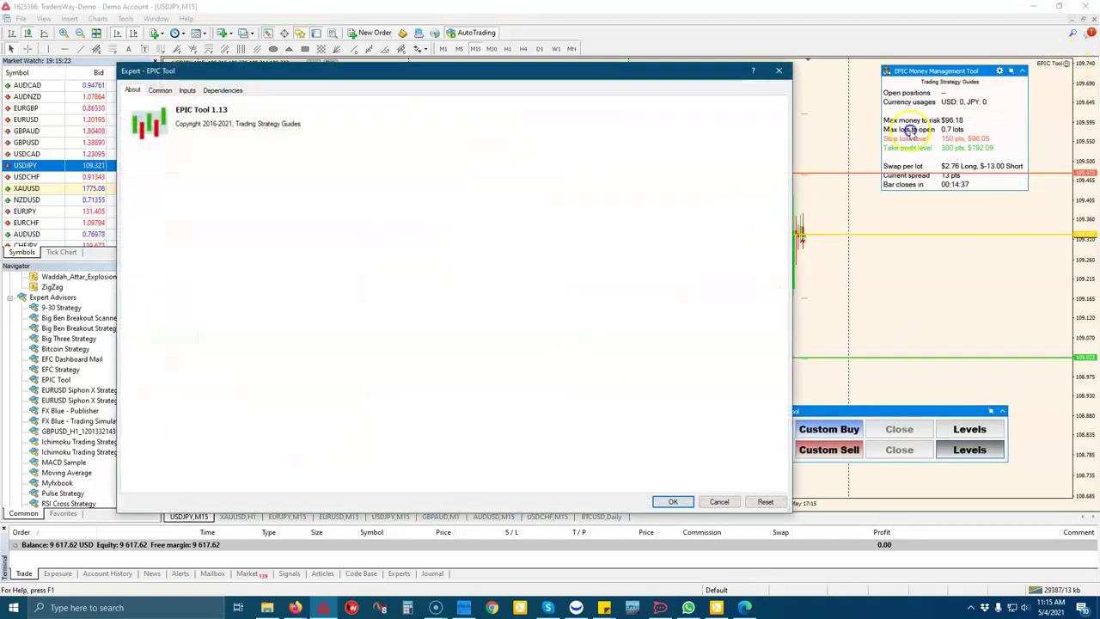
pyautogui.click(188, 91)
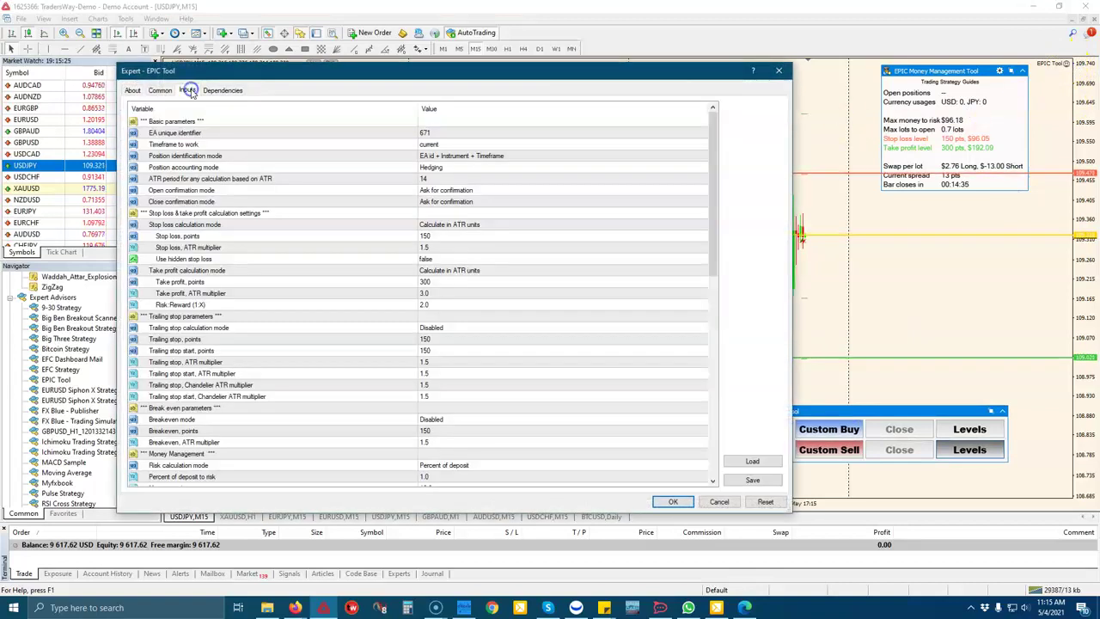
pyautogui.click(445, 145)
pyautogui.click(448, 147)
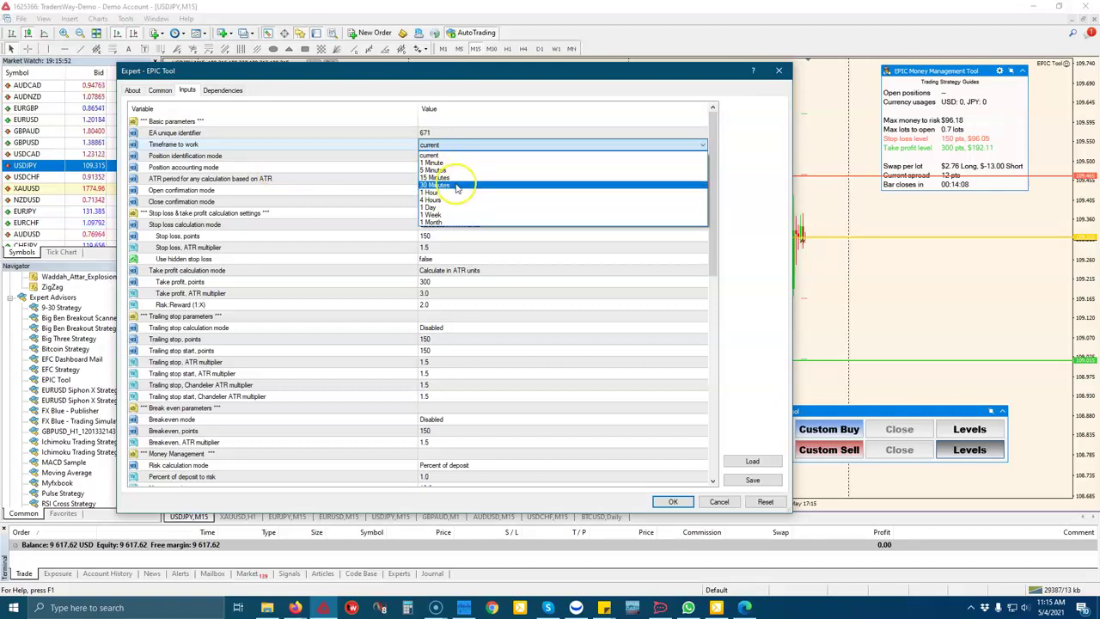
pyautogui.click(434, 177)
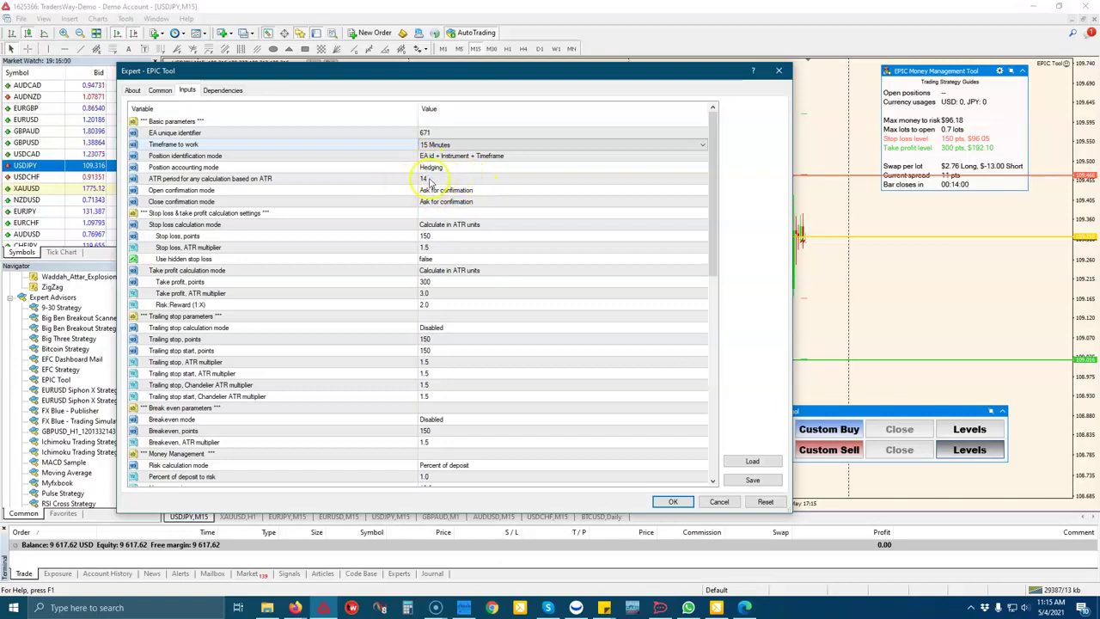
# Examine the open and close confirmation modes, the stop loss calculation mode and the hidden stop loss options
pyautogui.click(291, 190)
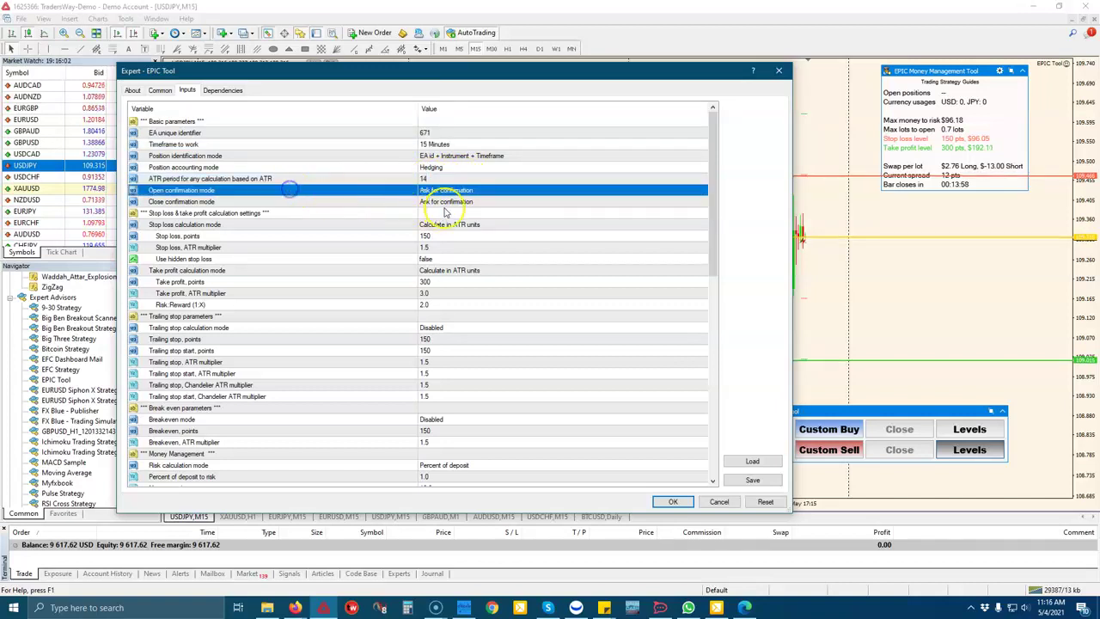
pyautogui.click(440, 193)
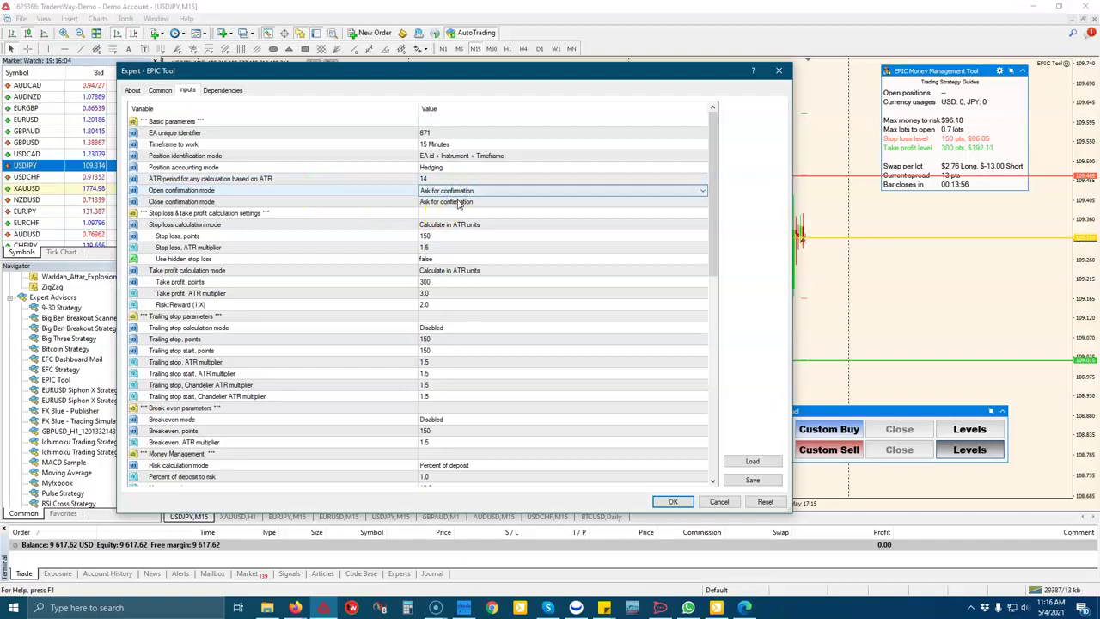
pyautogui.click(442, 203)
pyautogui.scroll(-1, 412, 221)
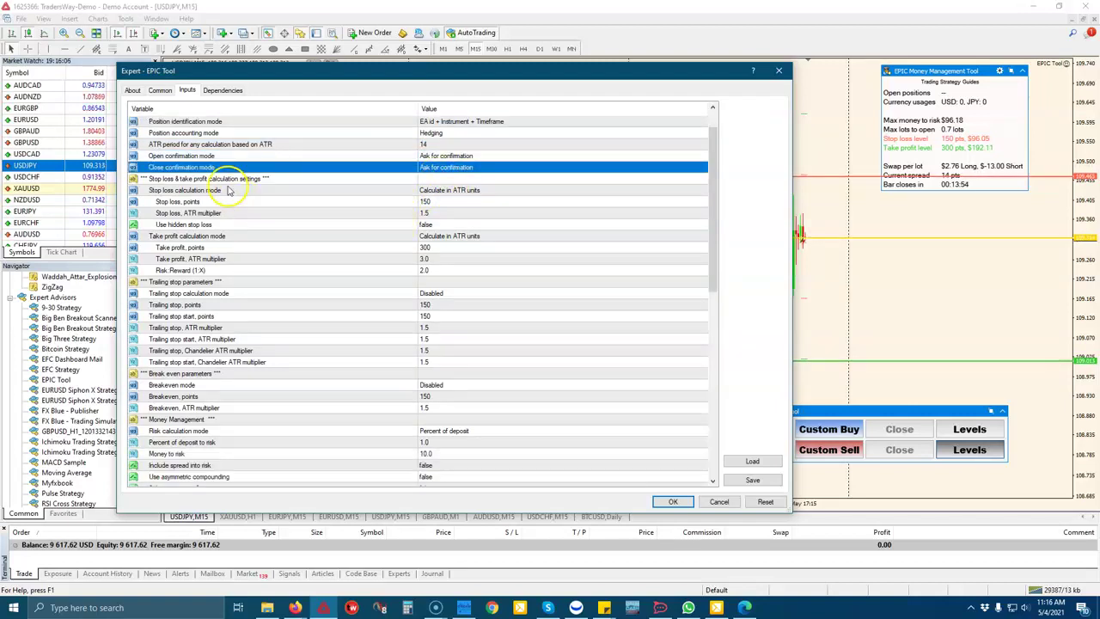
pyautogui.click(488, 193)
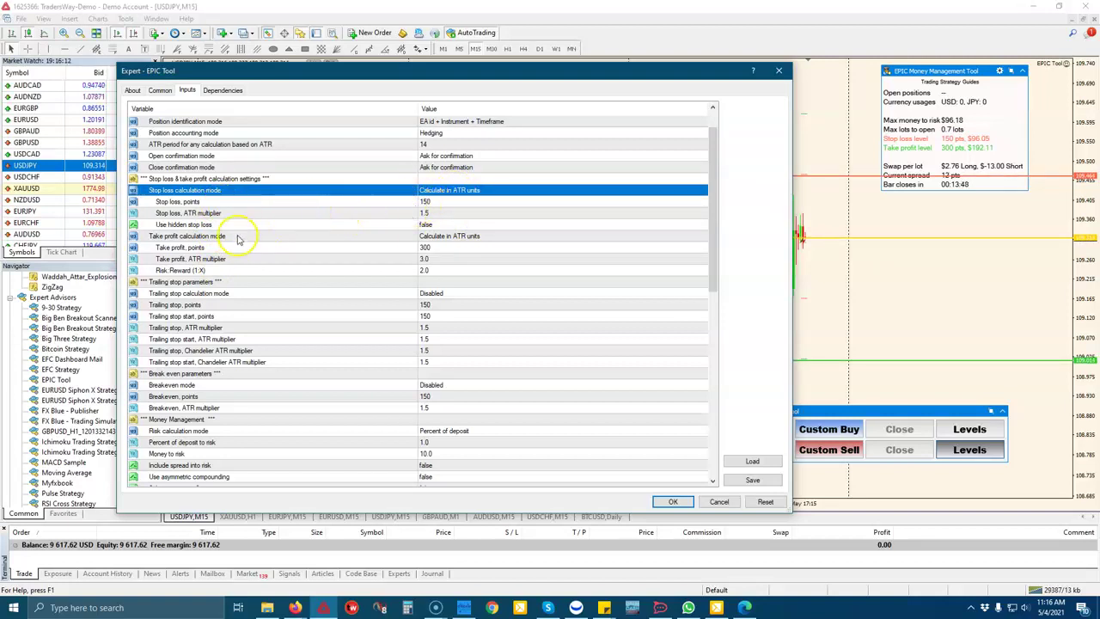
pyautogui.click(436, 227)
pyautogui.click(438, 226)
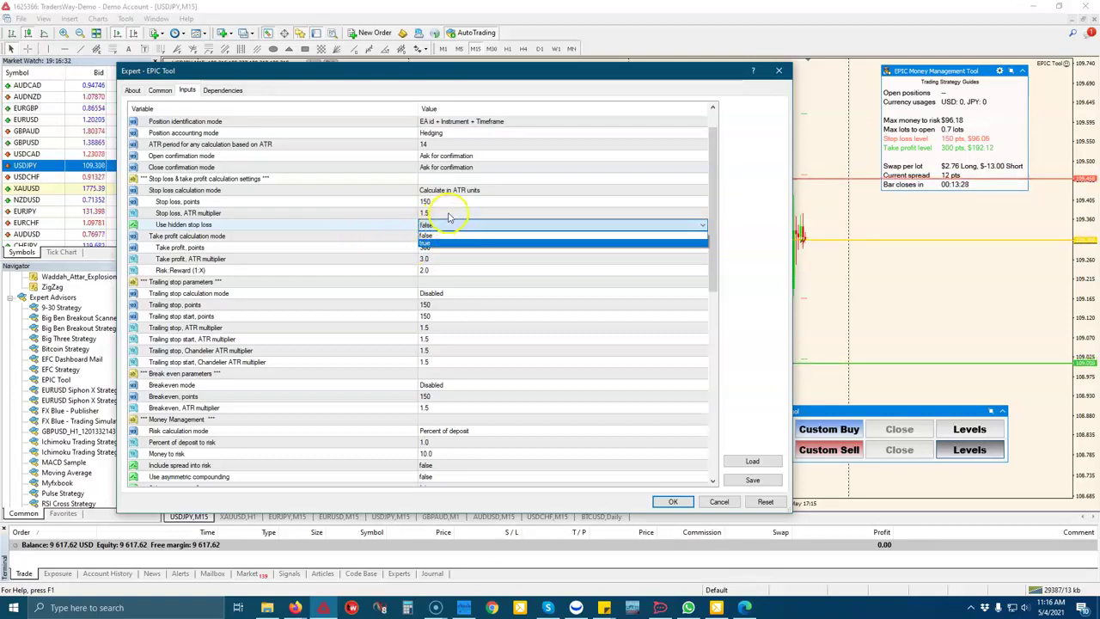
pyautogui.click(343, 266)
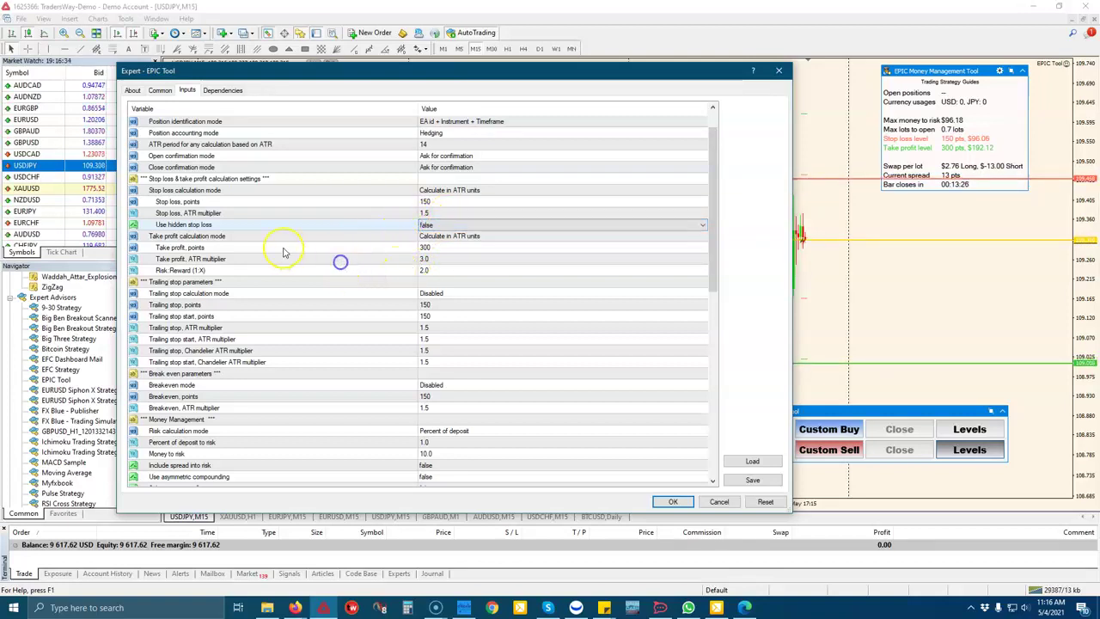
# Examine the trailing stop calculation mode options and the trailing stop start values for points, ATR and Chandelier
pyautogui.scroll(-1, 233, 265)
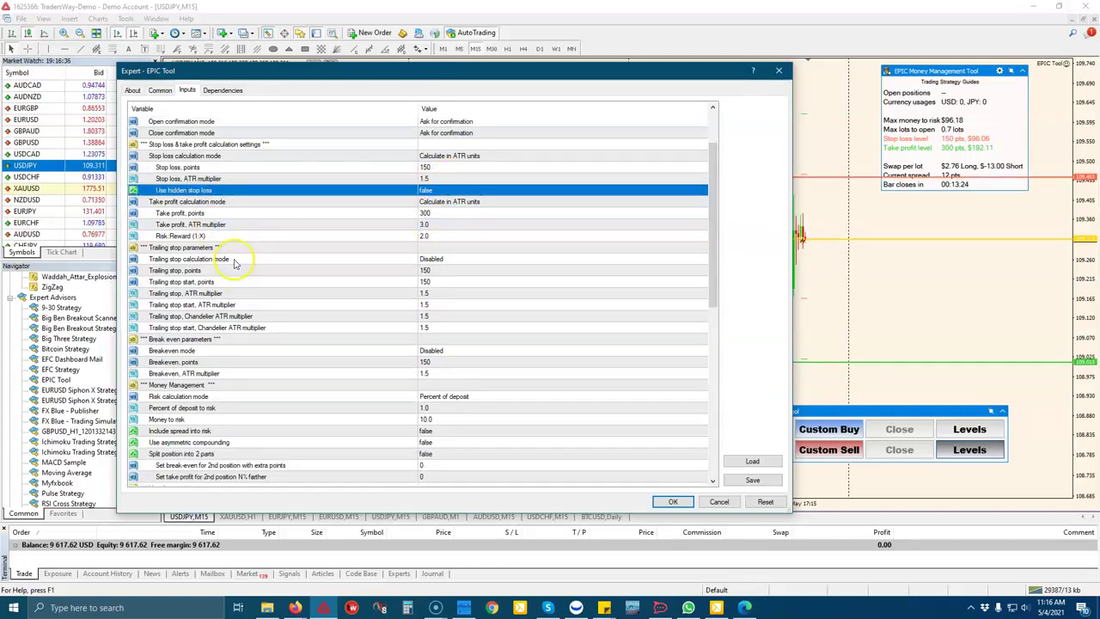
pyautogui.scroll(-1, 413, 228)
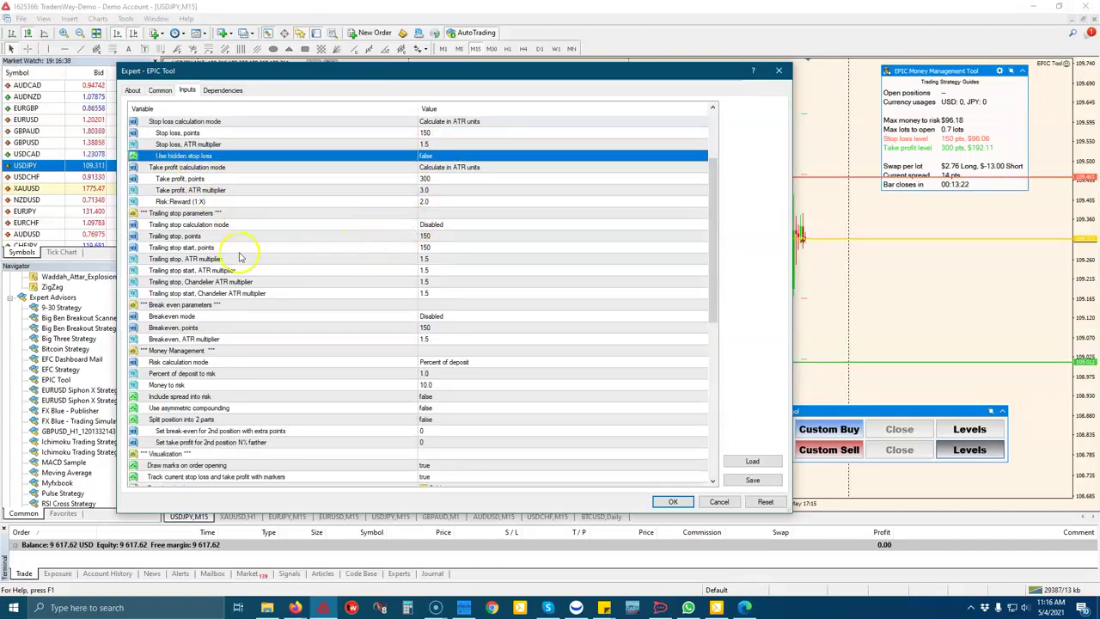
pyautogui.click(438, 227)
pyautogui.click(438, 226)
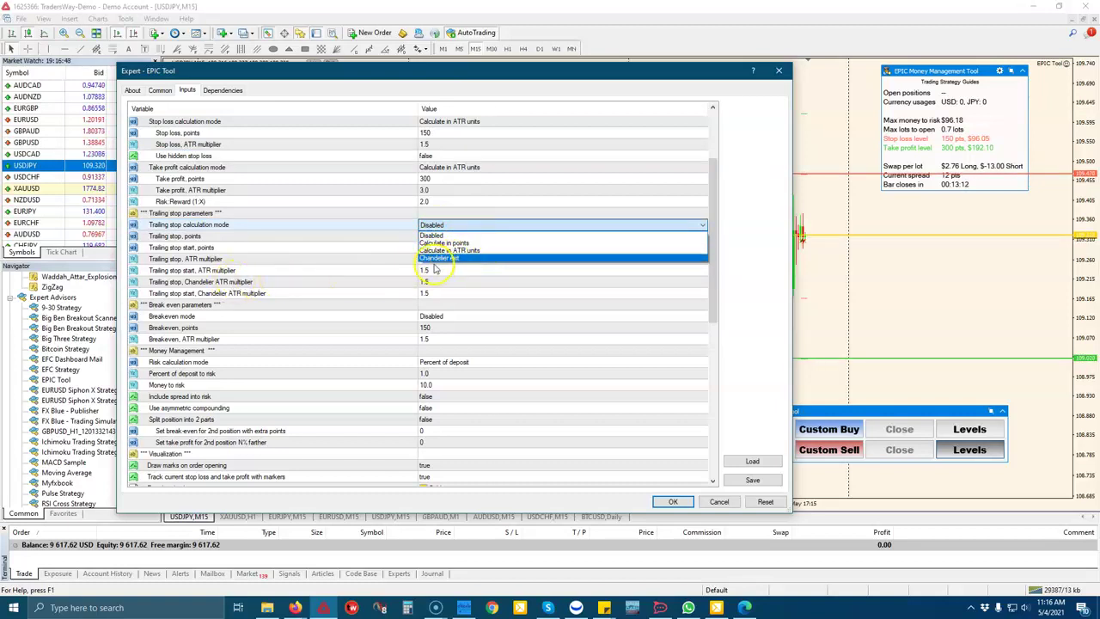
pyautogui.click(370, 262)
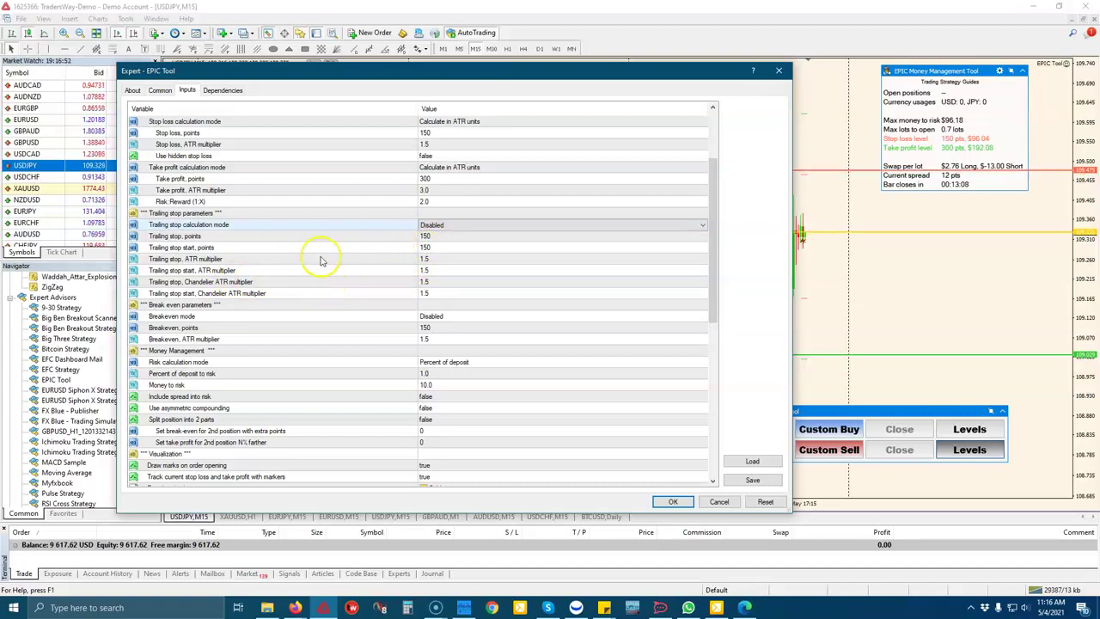
pyautogui.click(447, 249)
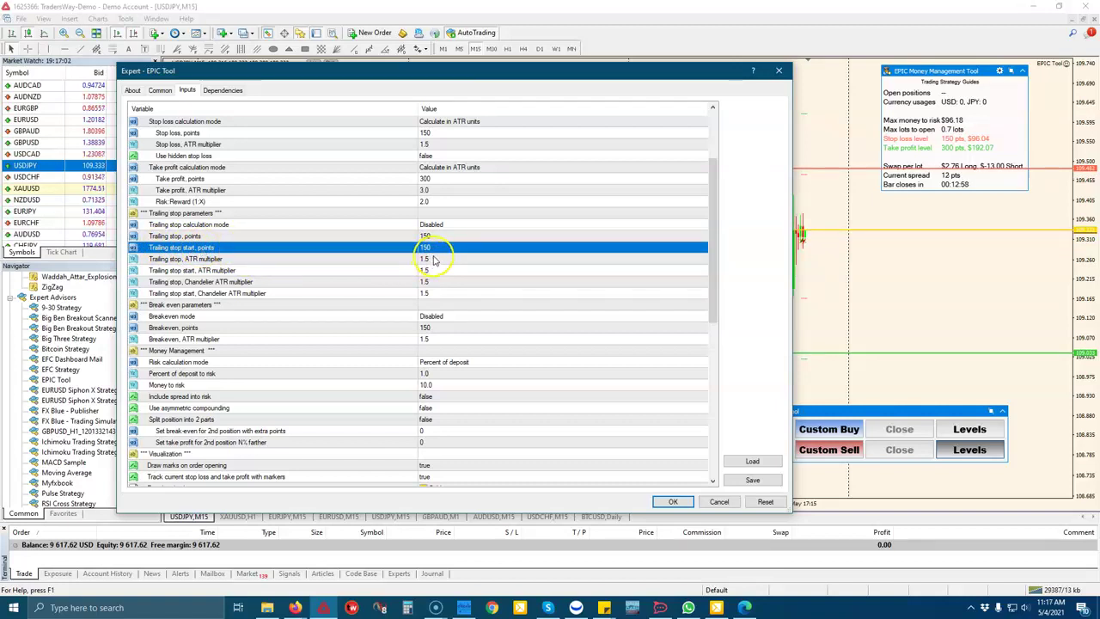
pyautogui.doubleClick(278, 271)
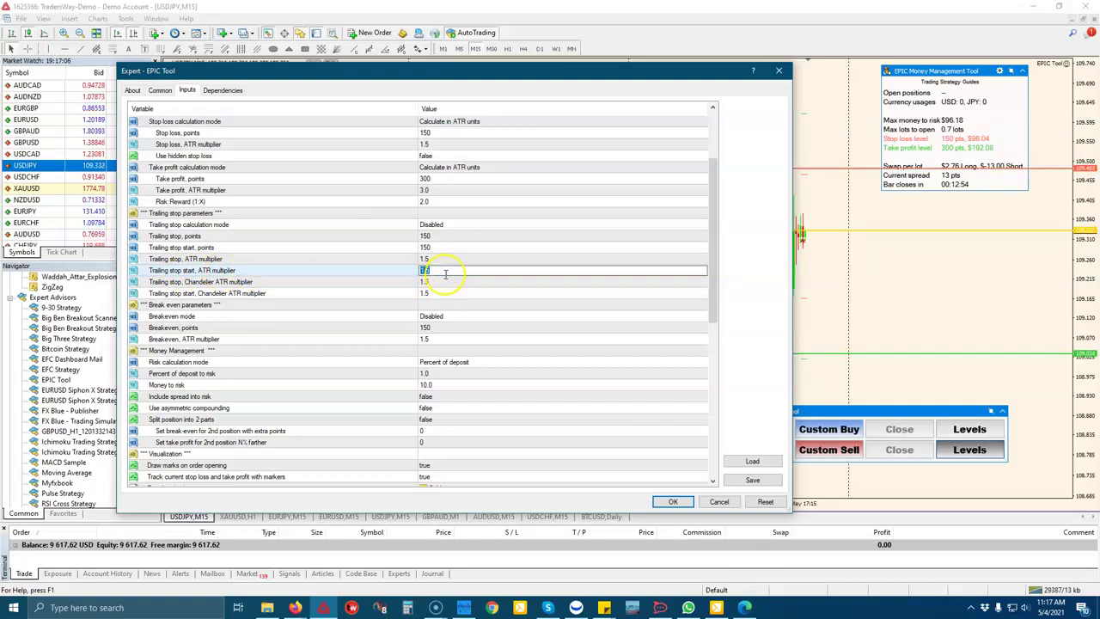
pyautogui.doubleClick(433, 294)
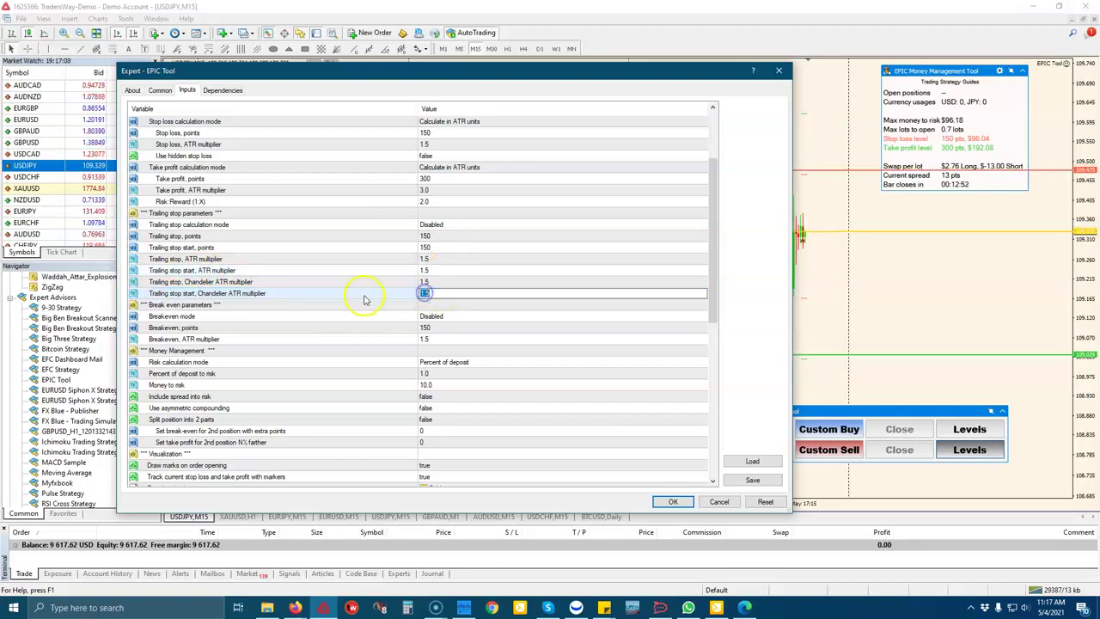
# Examine the breakeven mode, breakeven points and breakeven ATR multiplier parameters
pyautogui.scroll(-1, 319, 296)
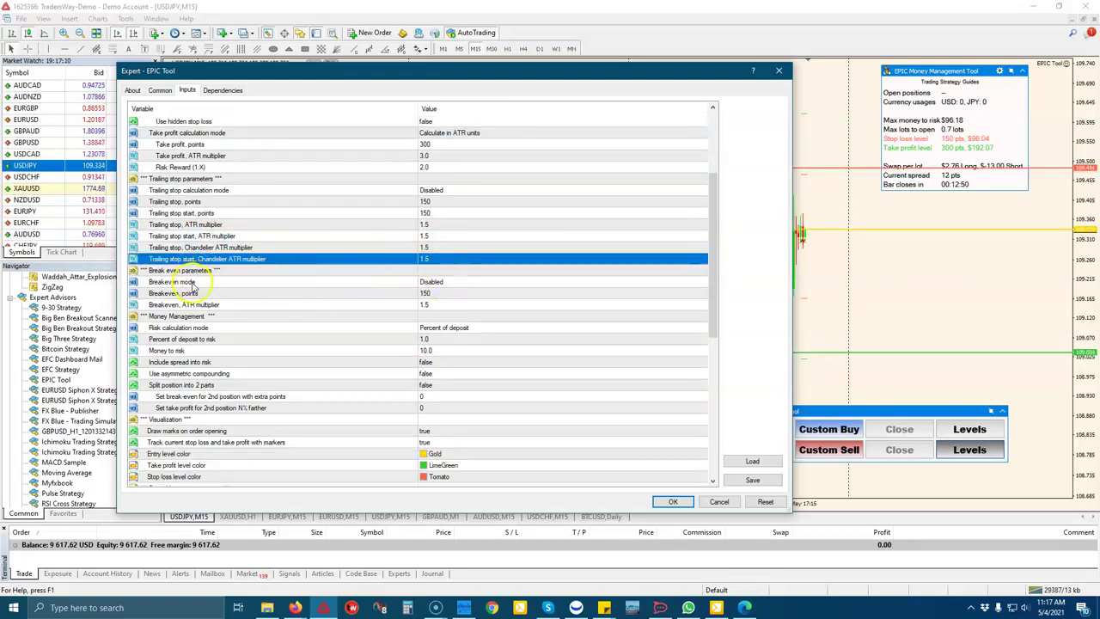
pyautogui.scroll(-1, 191, 287)
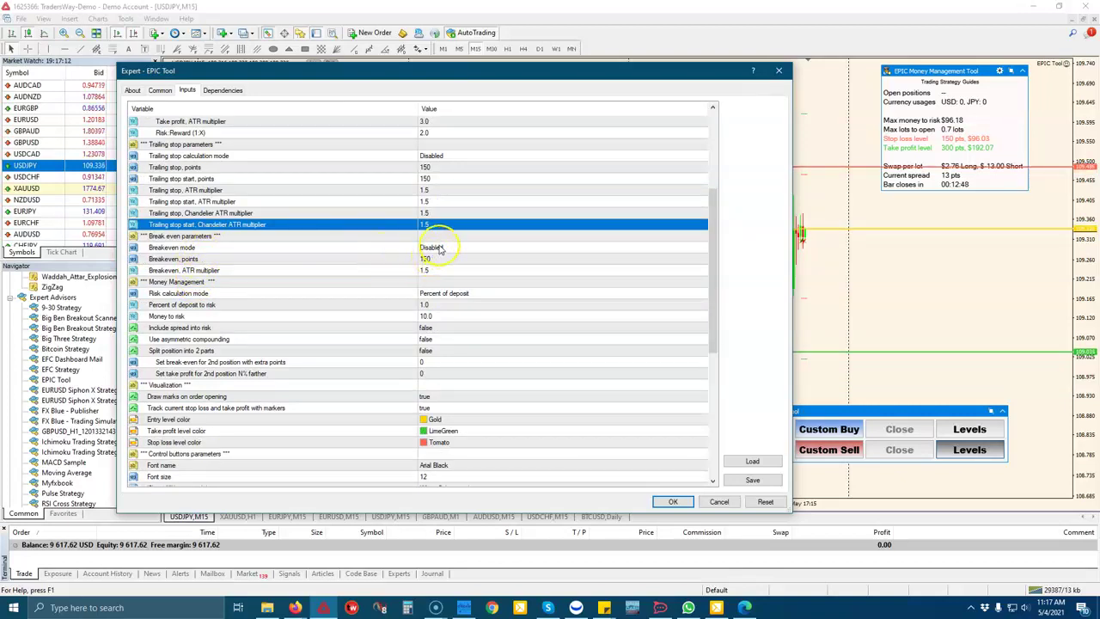
pyautogui.click(412, 248)
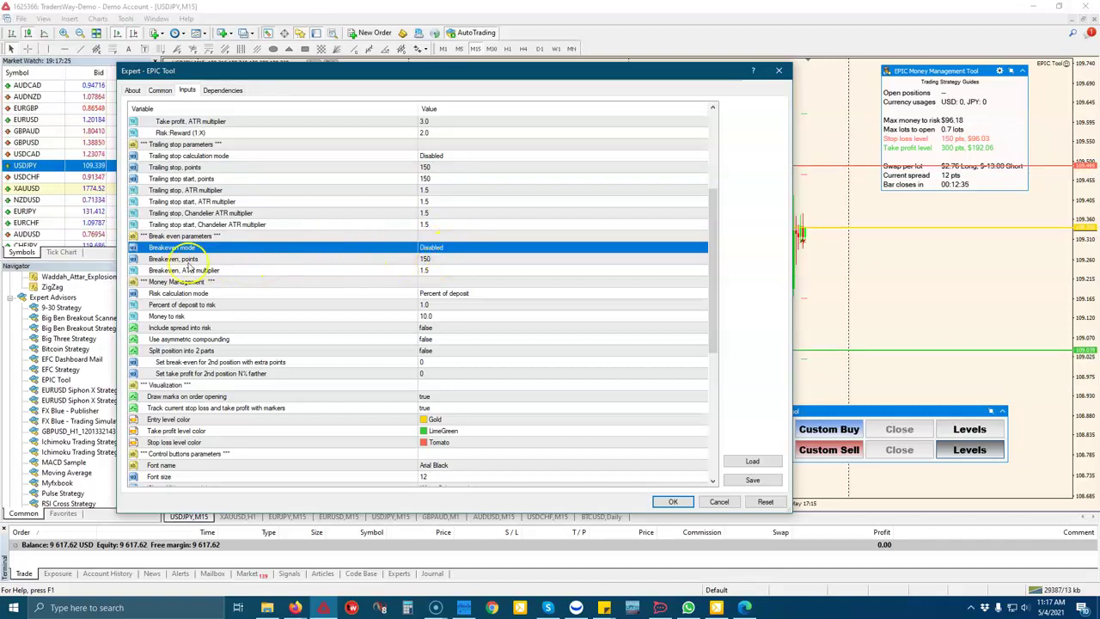
pyautogui.click(440, 248)
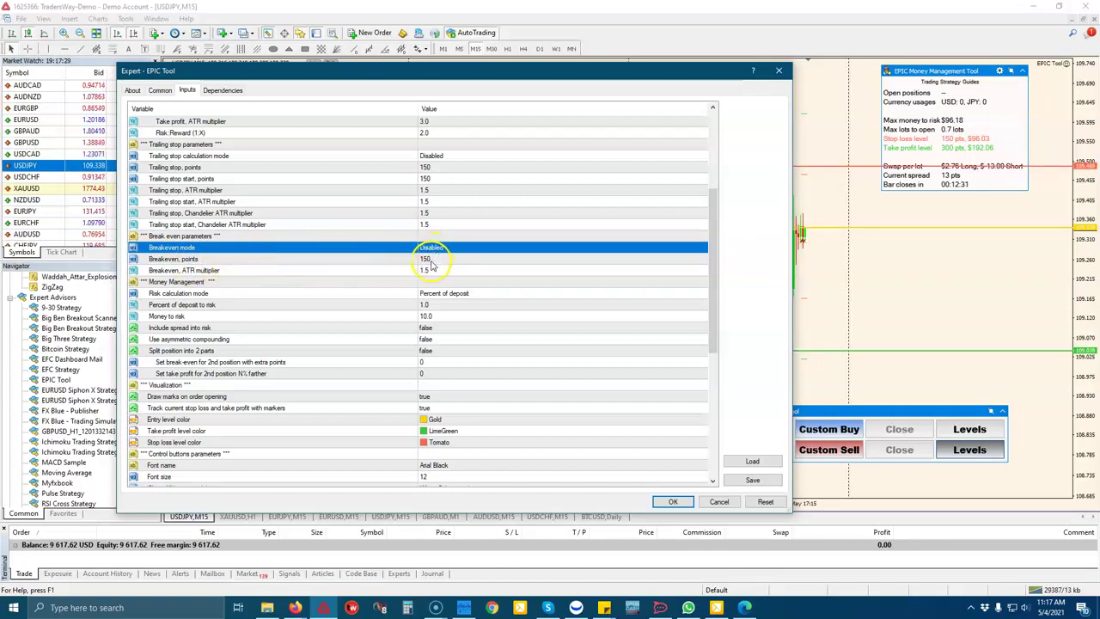
pyautogui.click(430, 248)
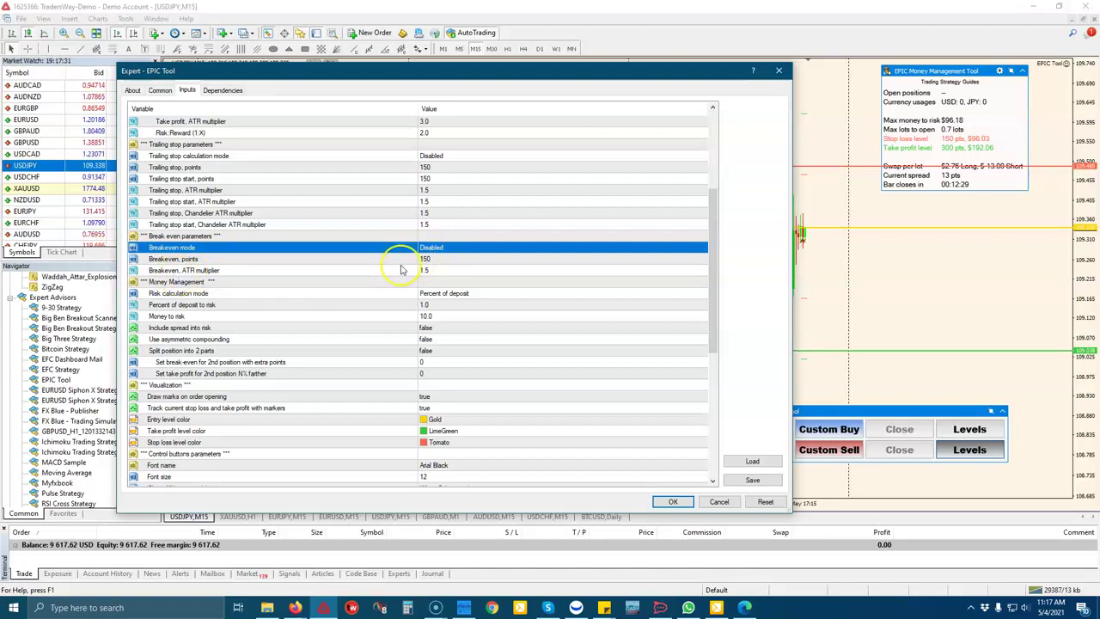
pyautogui.click(434, 270)
pyautogui.click(434, 270)
pyautogui.click(434, 258)
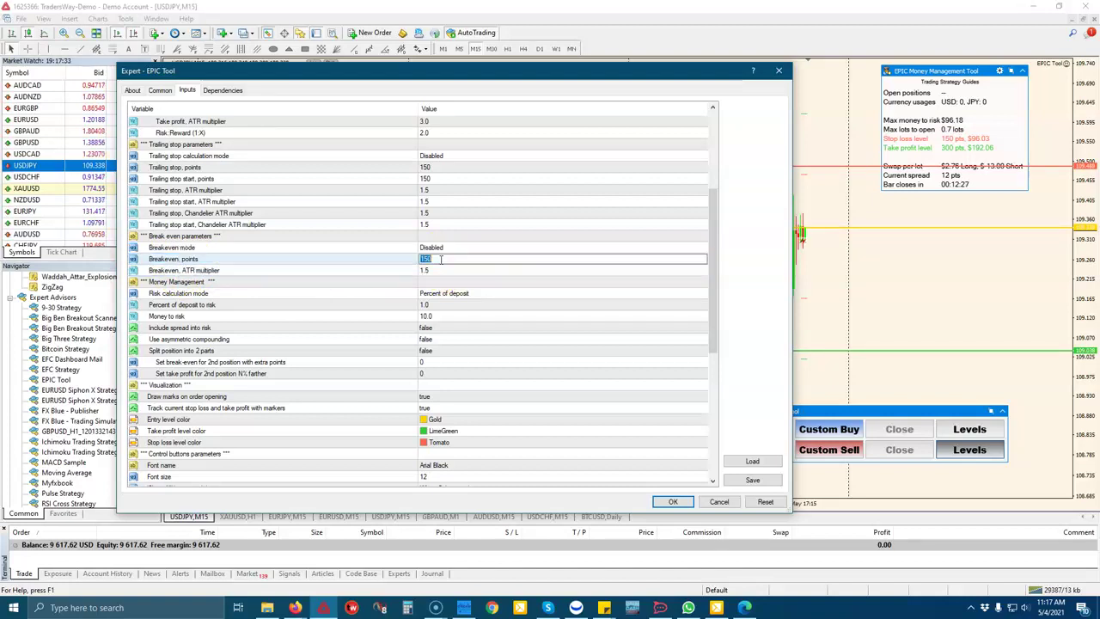
# Examine the risk calculation mode options and the percent of deposit, money to risk and include spread into risk parameters
pyautogui.scroll(-1, 393, 275)
pyautogui.scroll(-2, 327, 242)
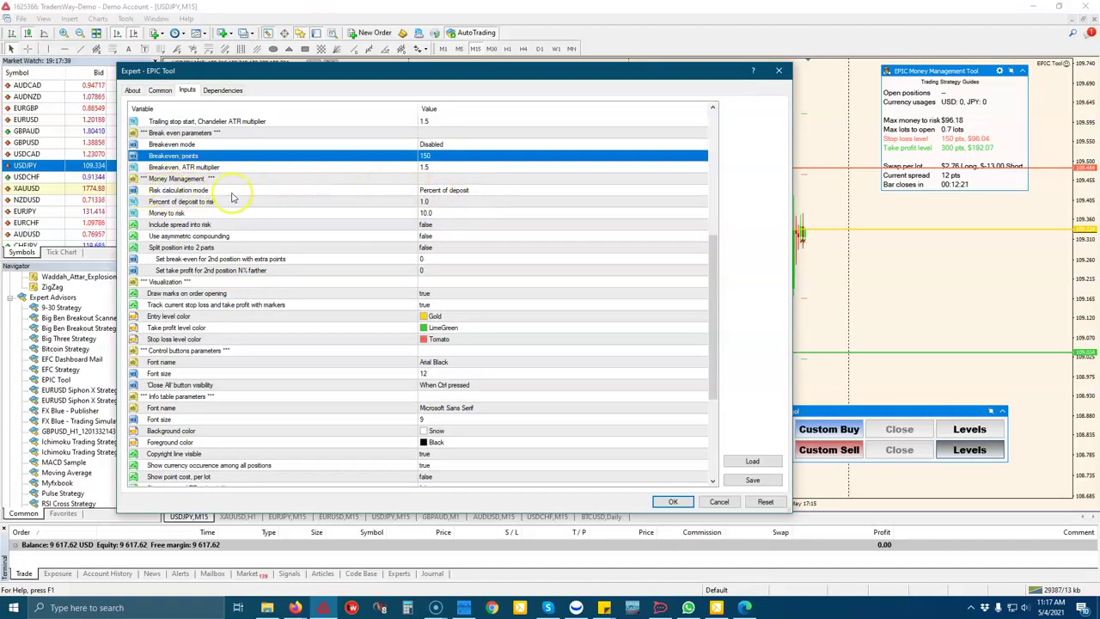
pyautogui.click(472, 190)
pyautogui.click(472, 192)
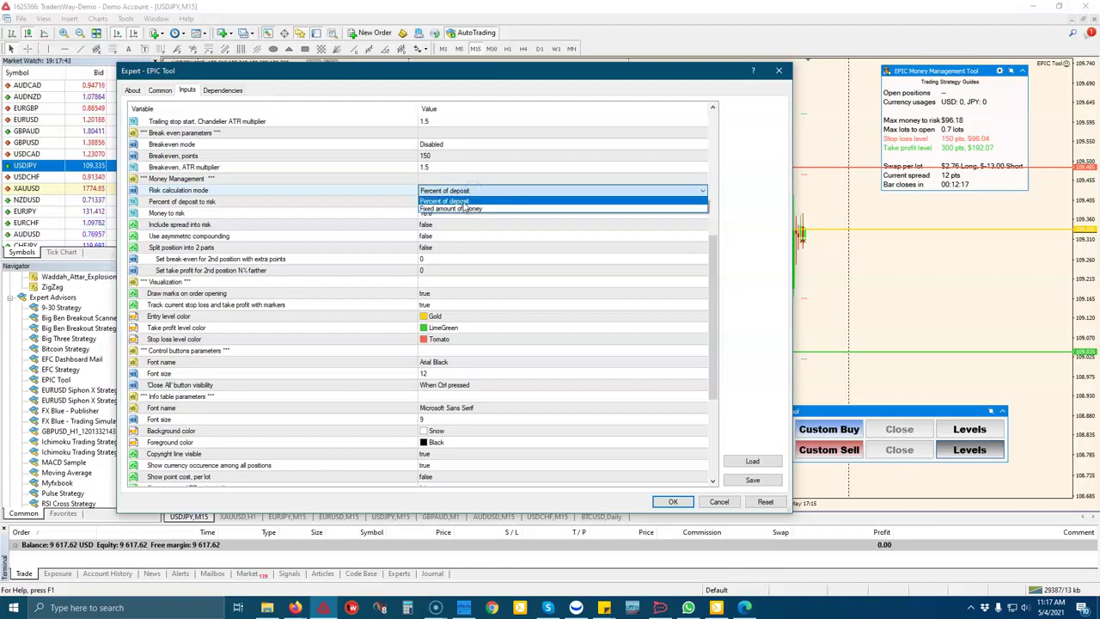
pyautogui.click(327, 215)
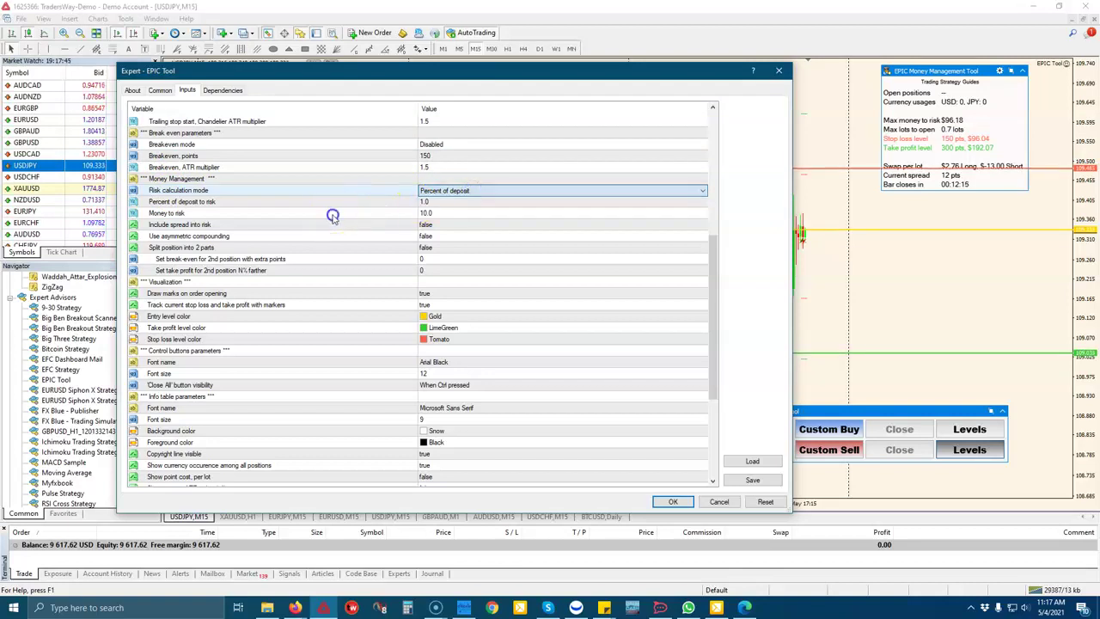
pyautogui.click(440, 213)
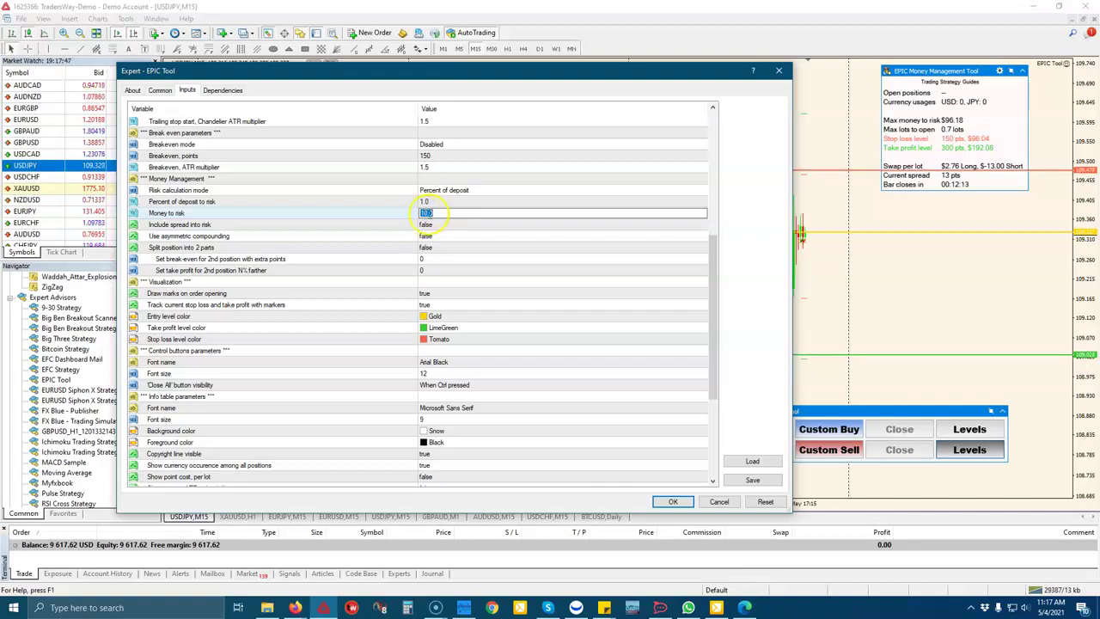
pyautogui.click(429, 201)
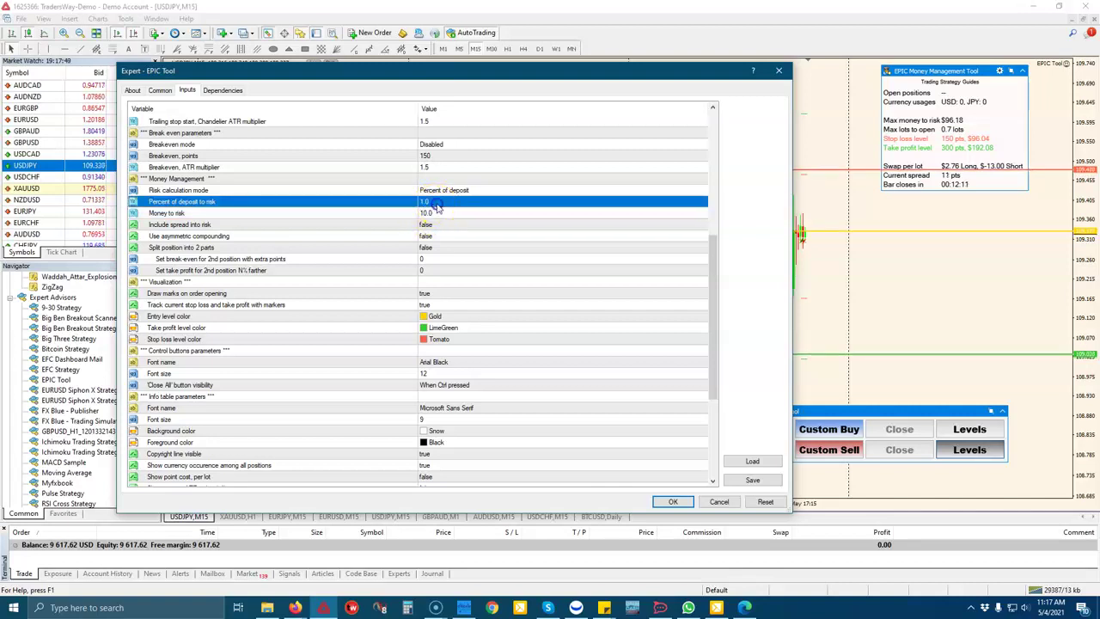
pyautogui.click(429, 201)
pyautogui.click(438, 212)
pyautogui.scroll(-1, 361, 235)
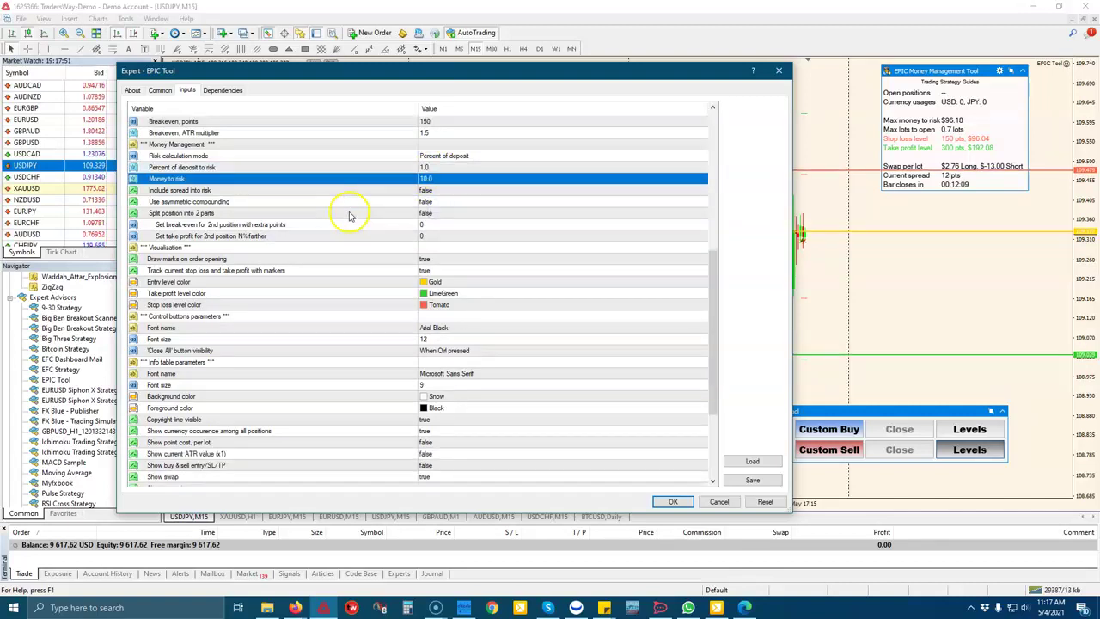
pyautogui.click(295, 191)
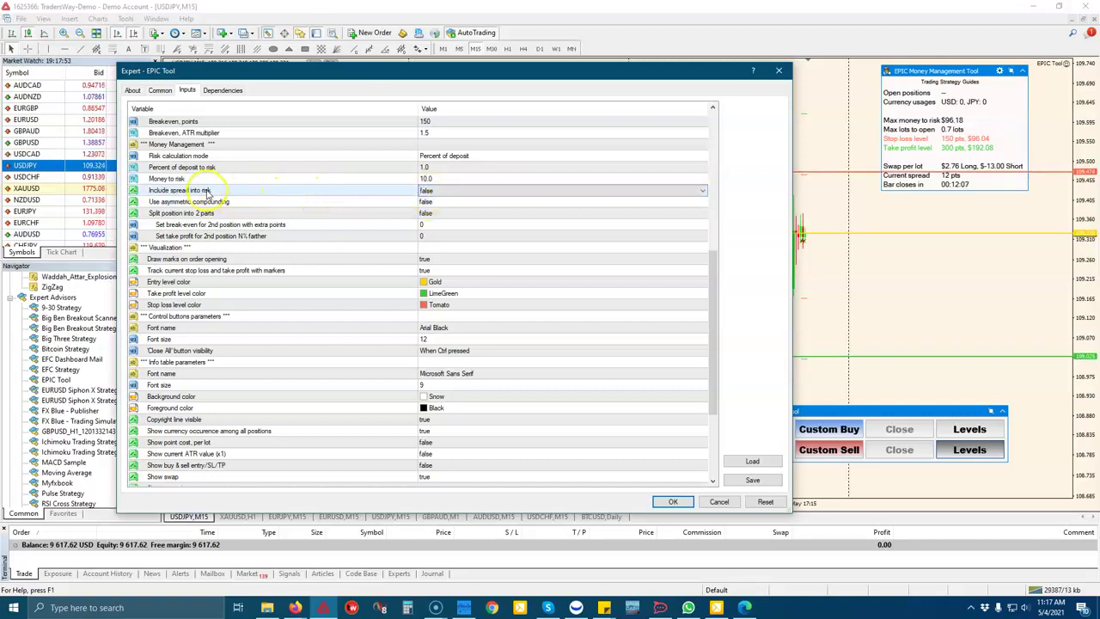
pyautogui.scroll(-1, 318, 192)
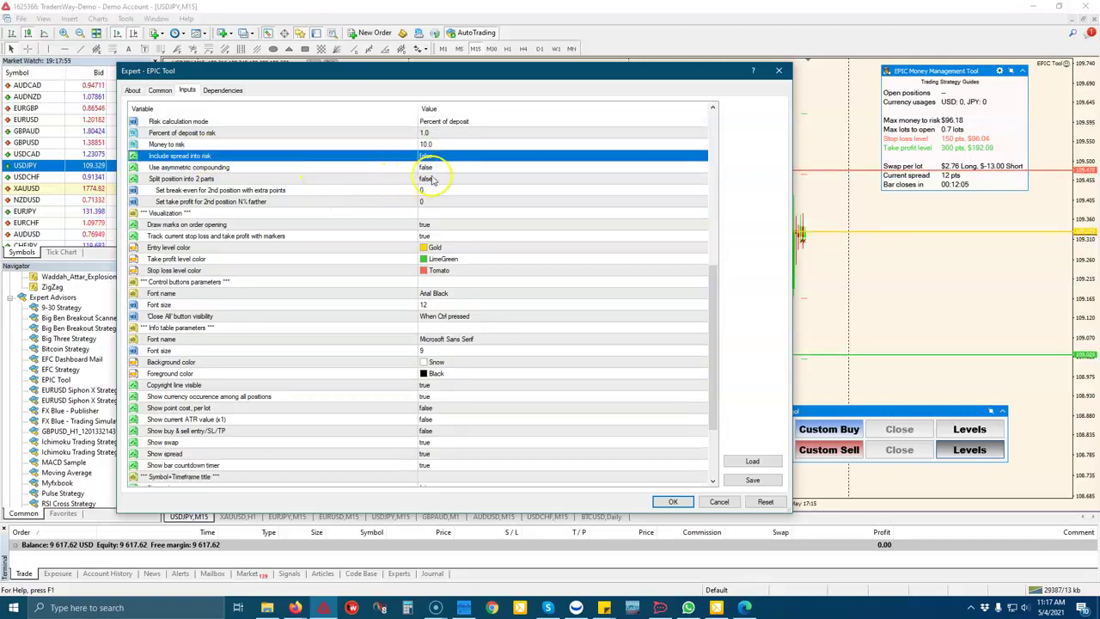
pyautogui.click(428, 156)
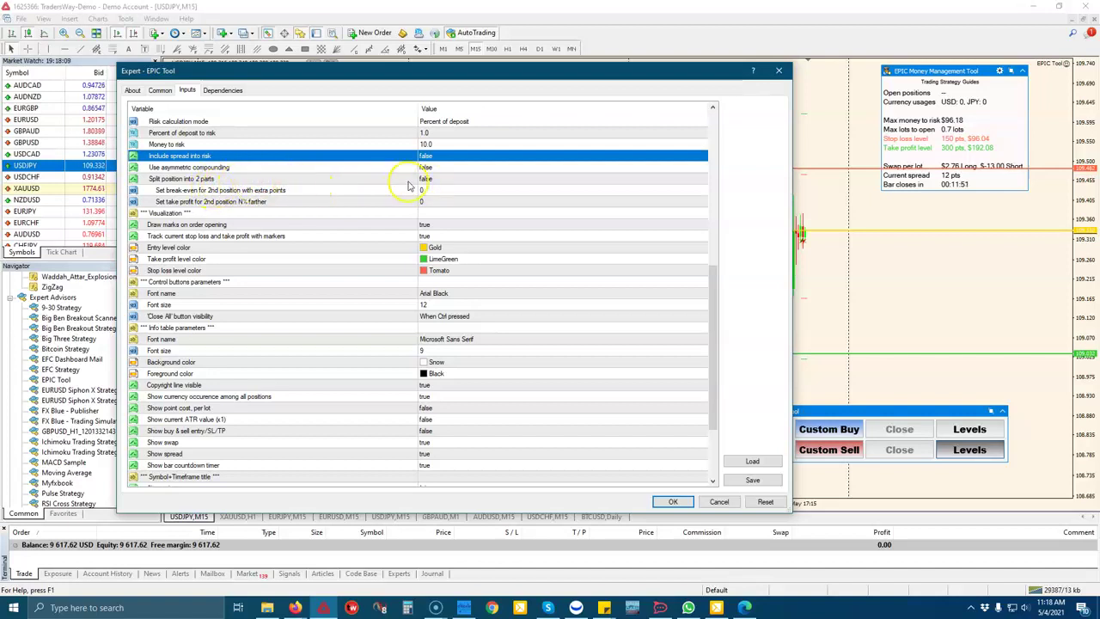
# Set the money management parameter Split position into 2 parts to true
pyautogui.click(421, 180)
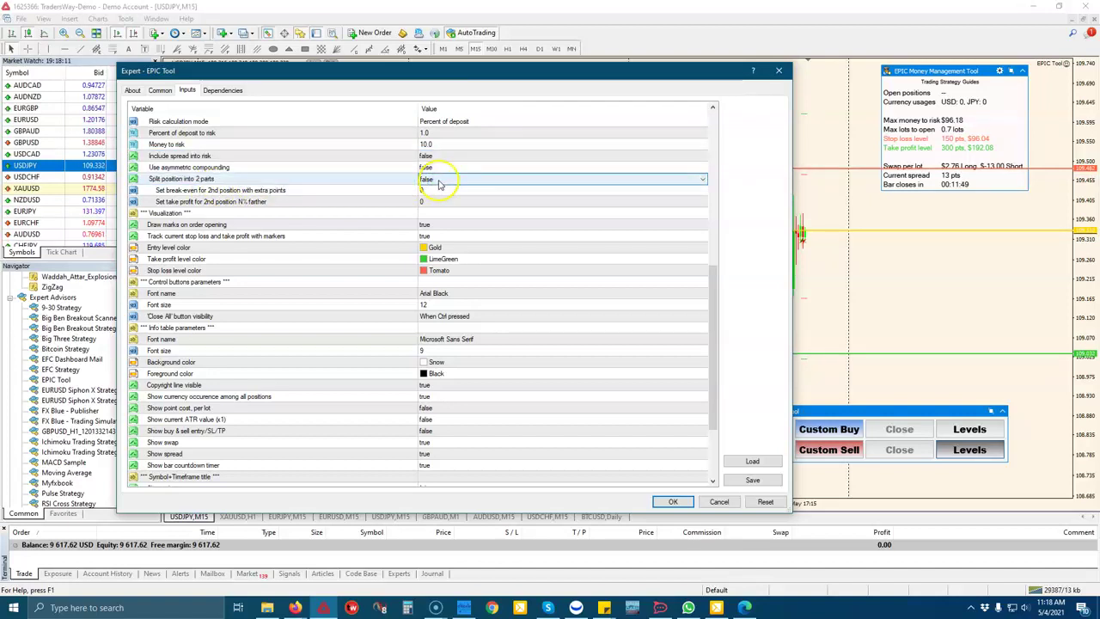
pyautogui.click(439, 182)
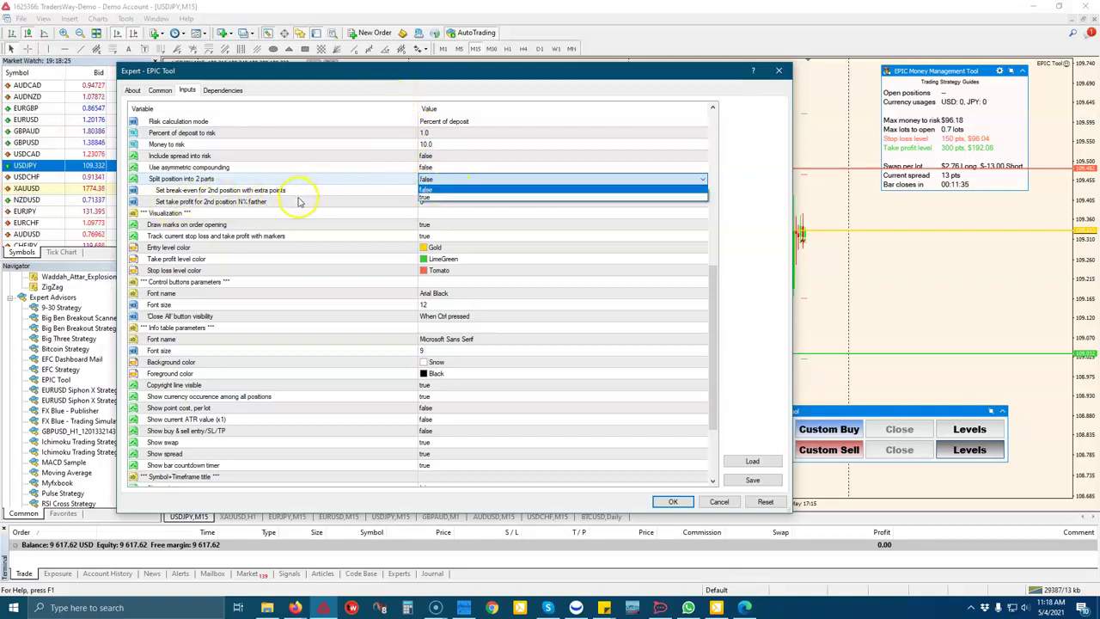
pyautogui.click(423, 198)
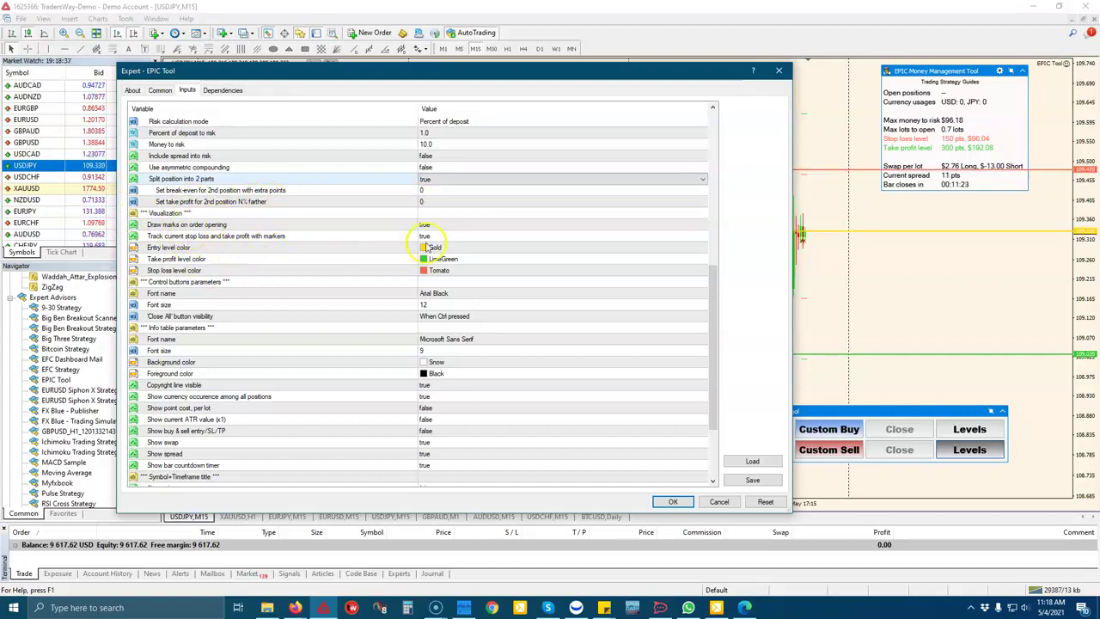
# Examine the visualization colors and the visibility options for the 'Close All' button
pyautogui.scroll(-1, 263, 275)
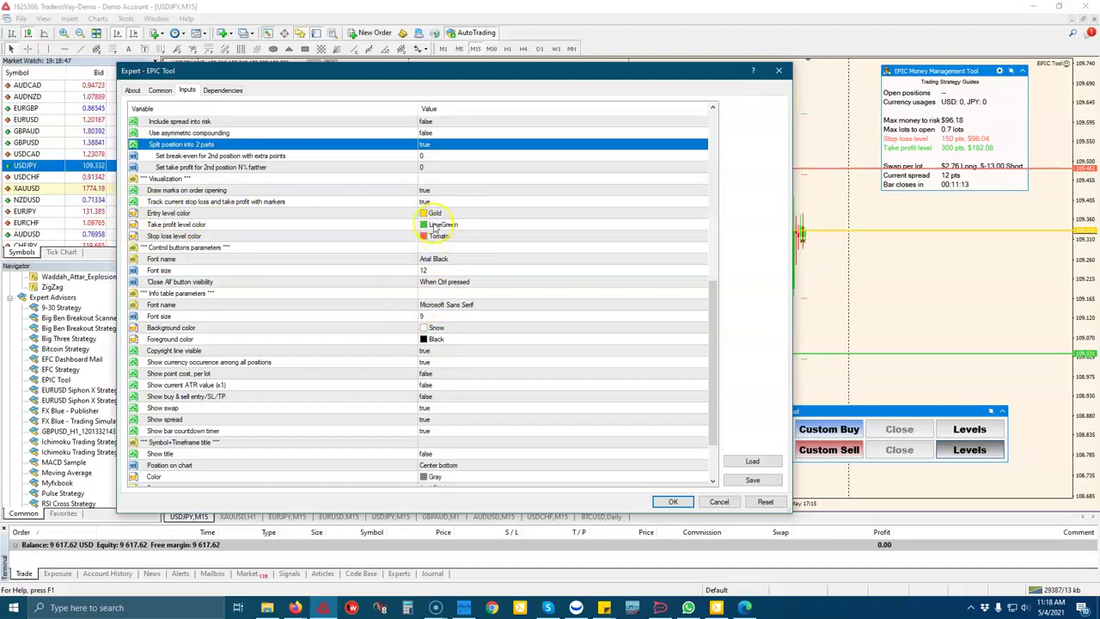
pyautogui.scroll(-1, 434, 226)
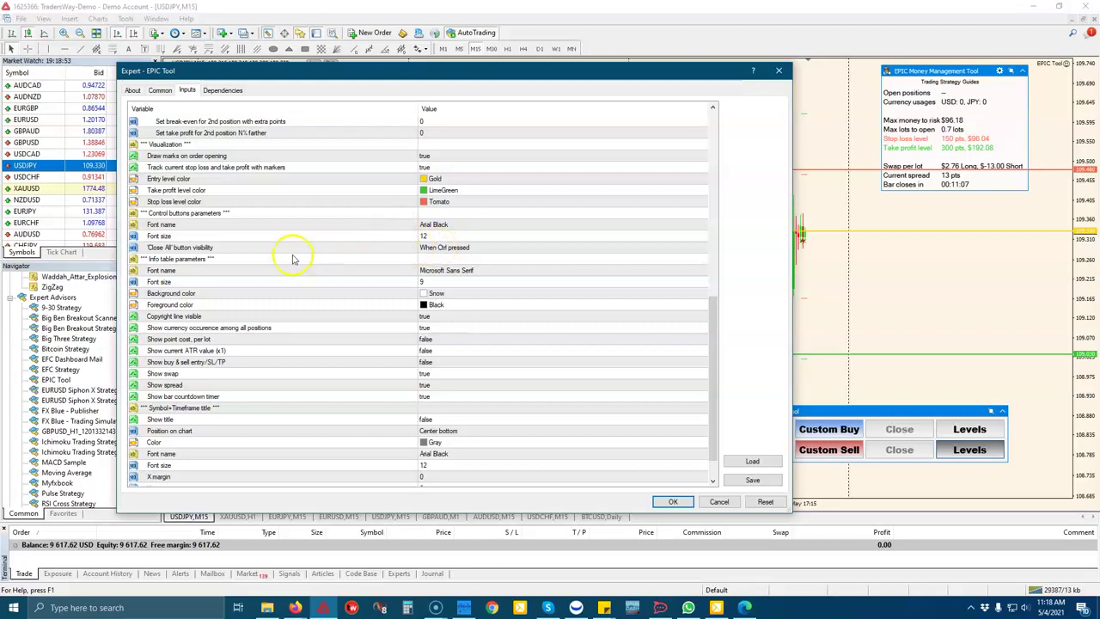
pyautogui.doubleClick(403, 247)
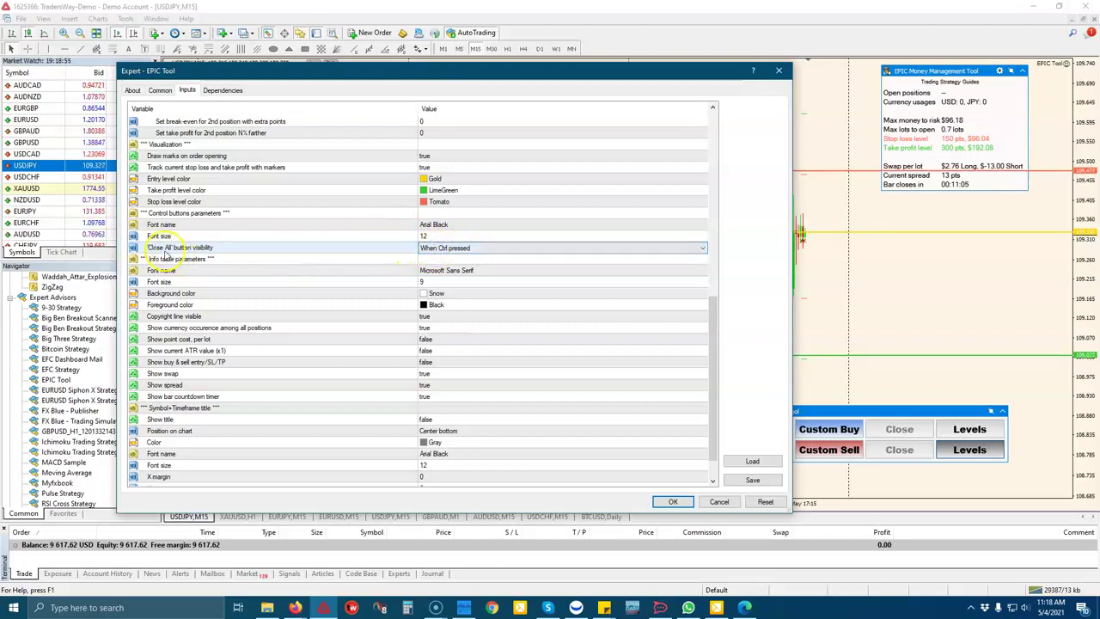
pyautogui.click(459, 247)
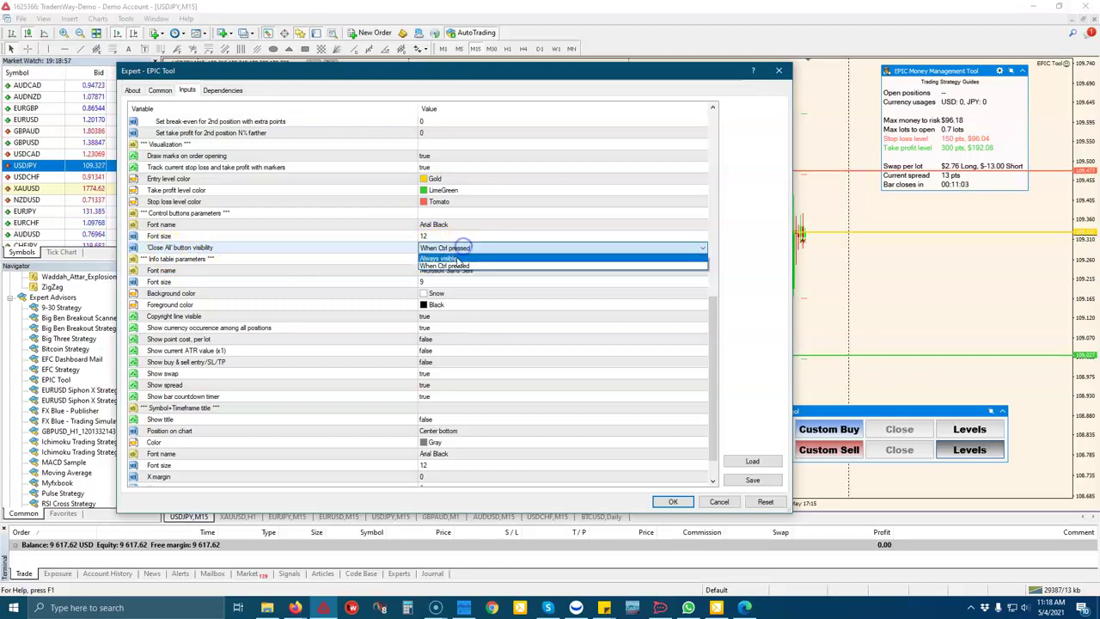
pyautogui.click(455, 259)
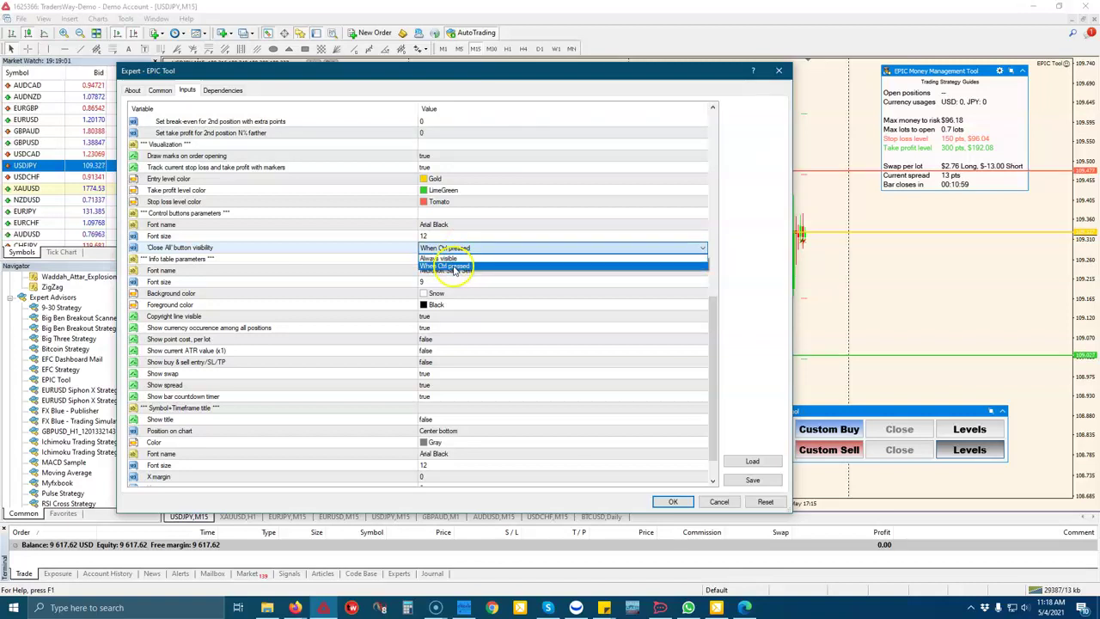
pyautogui.click(343, 256)
# Set Show buy & sell entry/SL/TP to true in the info table parameters
pyautogui.scroll(-1, 341, 273)
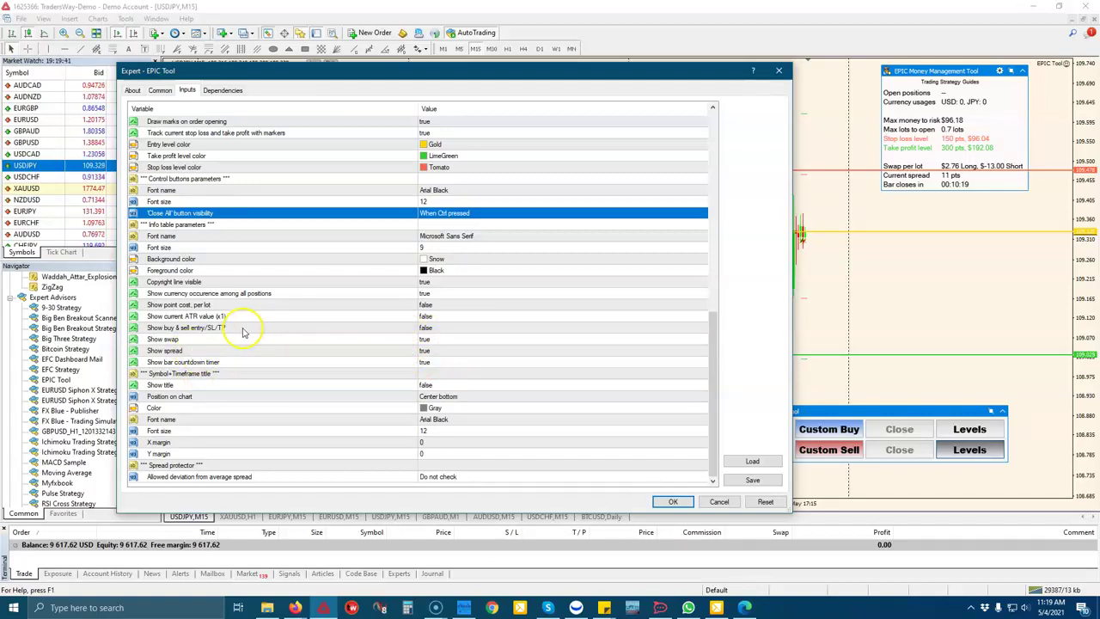
pyautogui.doubleClick(436, 328)
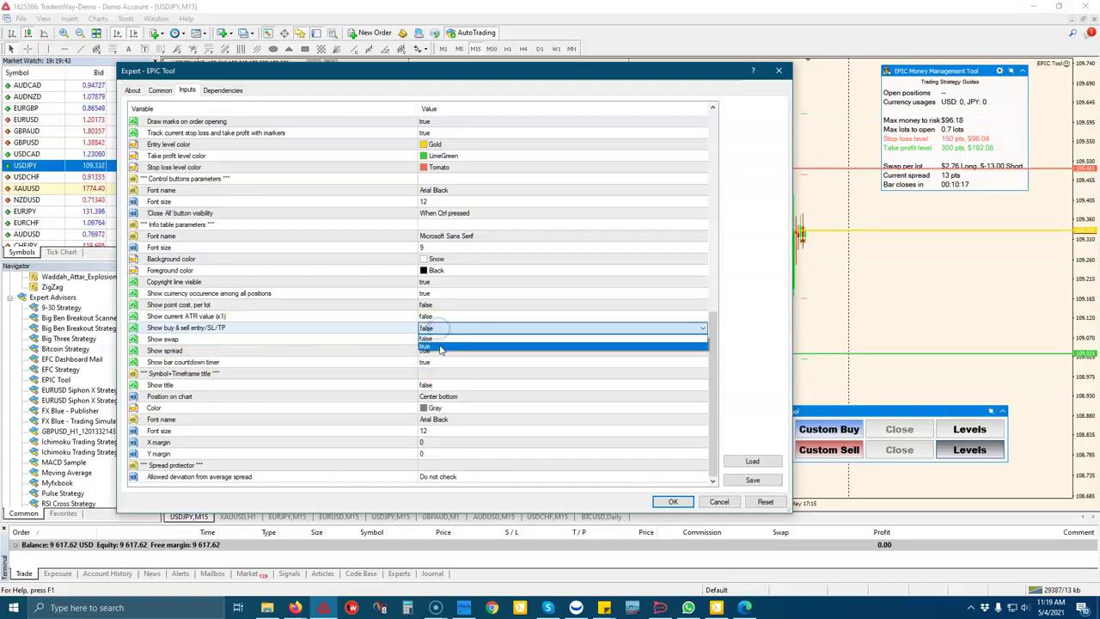
pyautogui.click(440, 346)
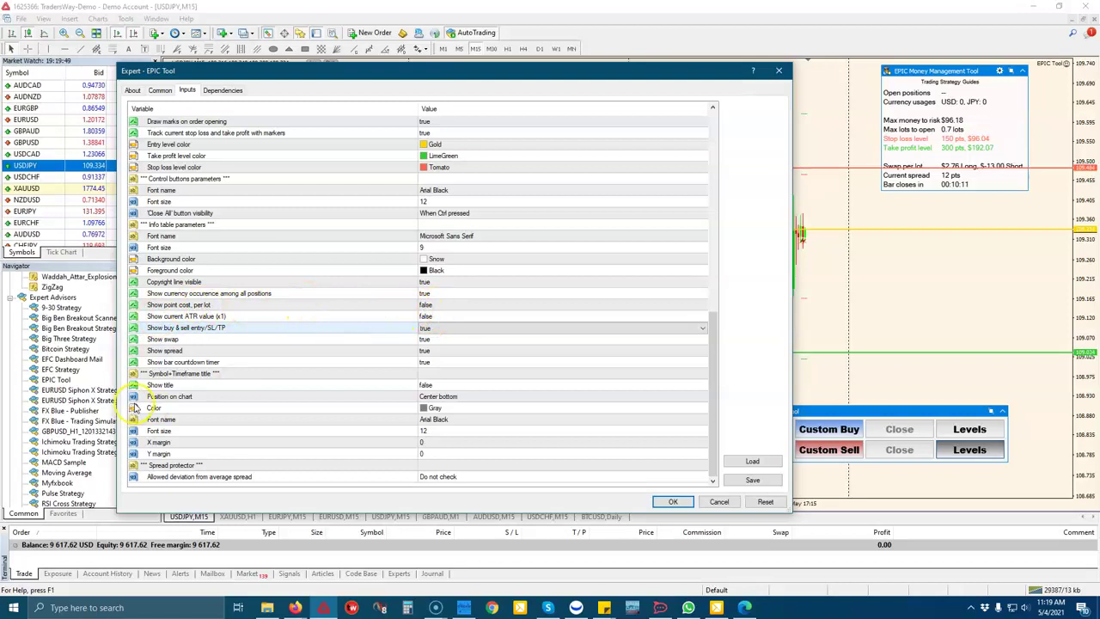
# Set Show title to true for the symbol and timeframe title and apply the changed inputs to the chart
pyautogui.click(430, 385)
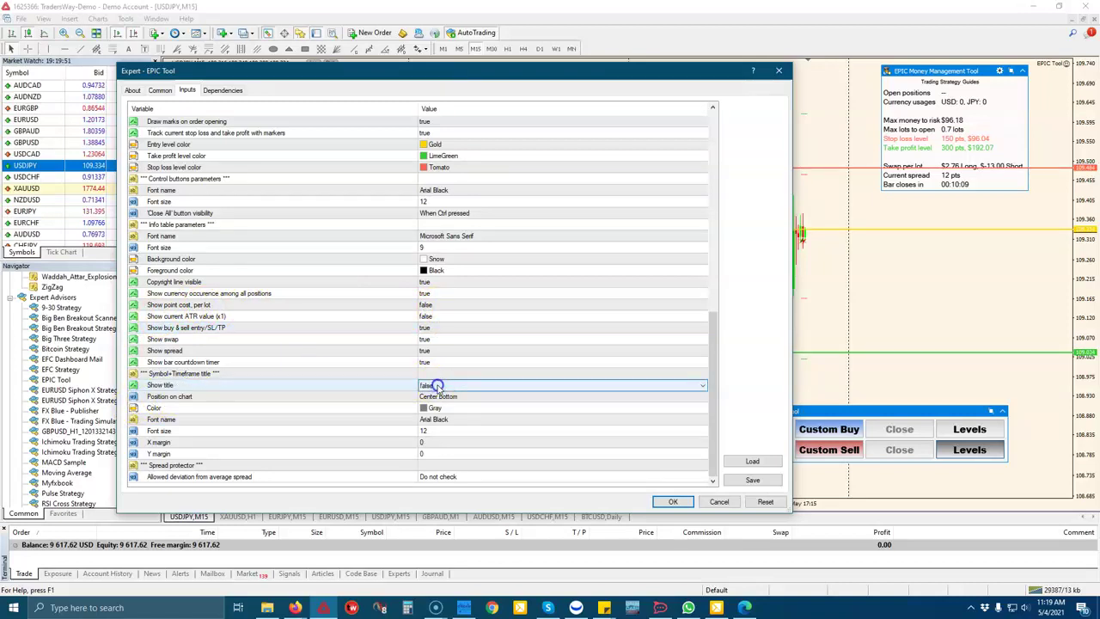
pyautogui.click(434, 385)
pyautogui.click(437, 408)
pyautogui.click(672, 501)
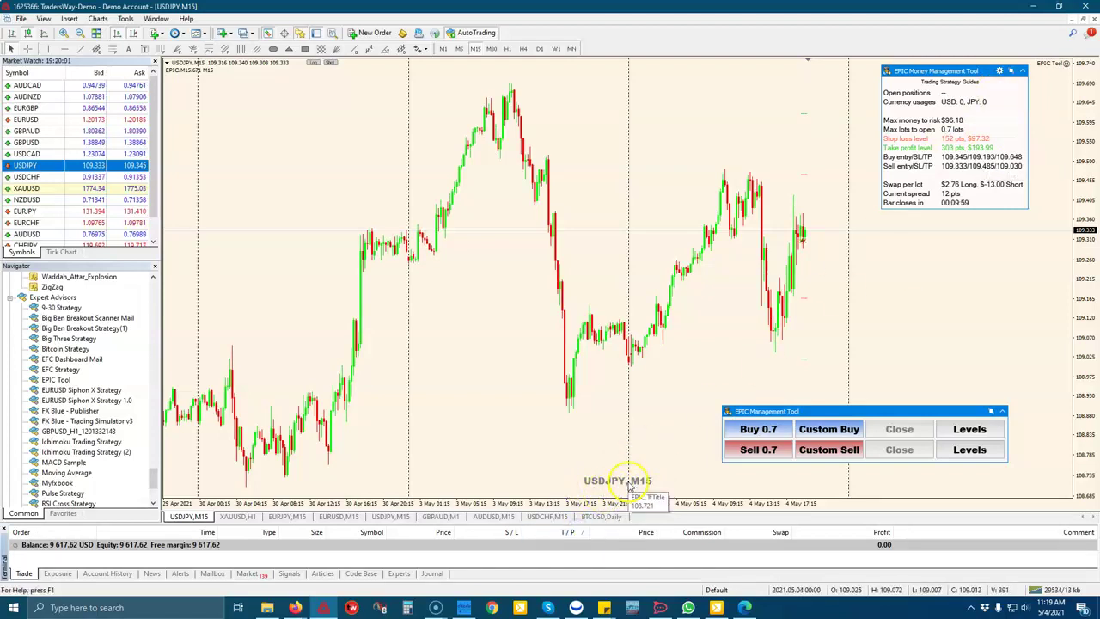
# Reopen the EPIC Tool inputs, set the spread protector's allowed deviation from average spread to Allow low deviation, and apply it
pyautogui.click(1065, 64)
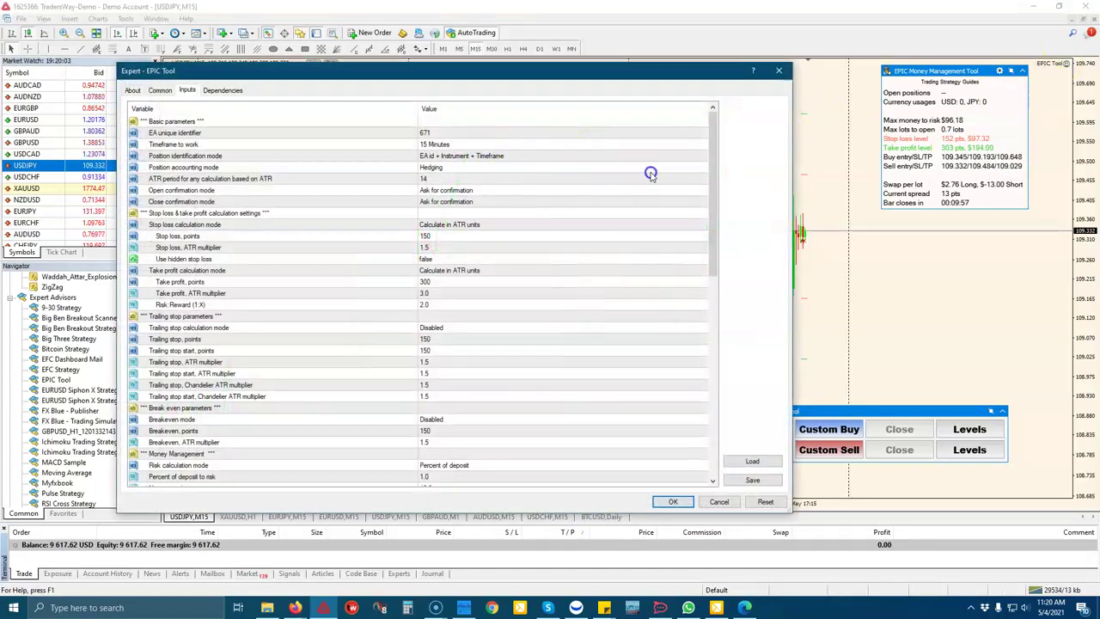
pyautogui.moveTo(712, 170); pyautogui.dragTo(734, 391)
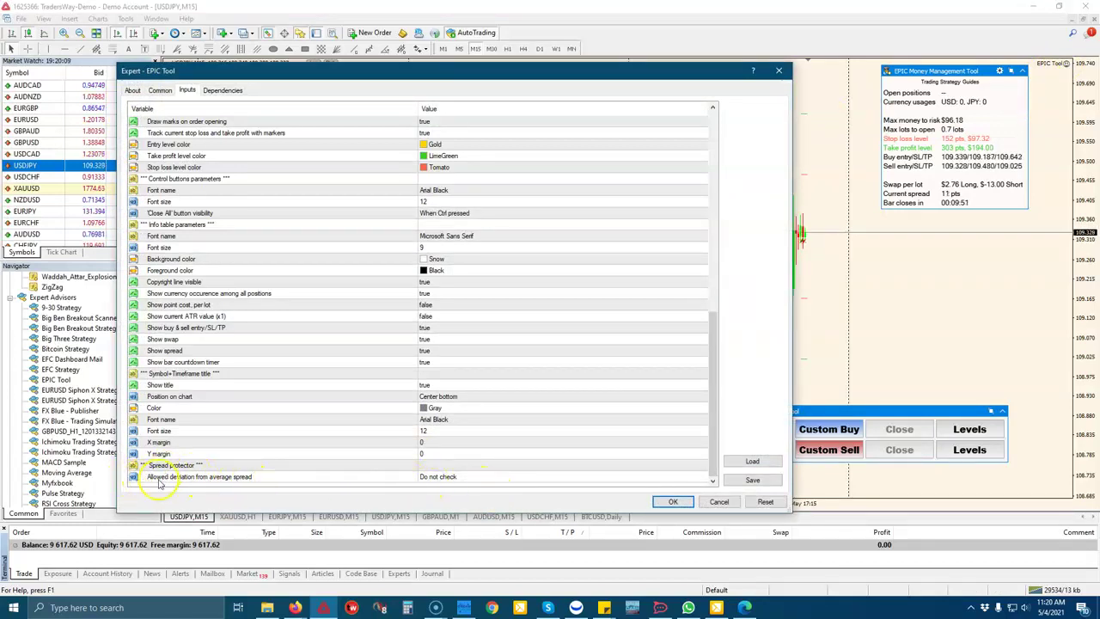
pyautogui.doubleClick(440, 476)
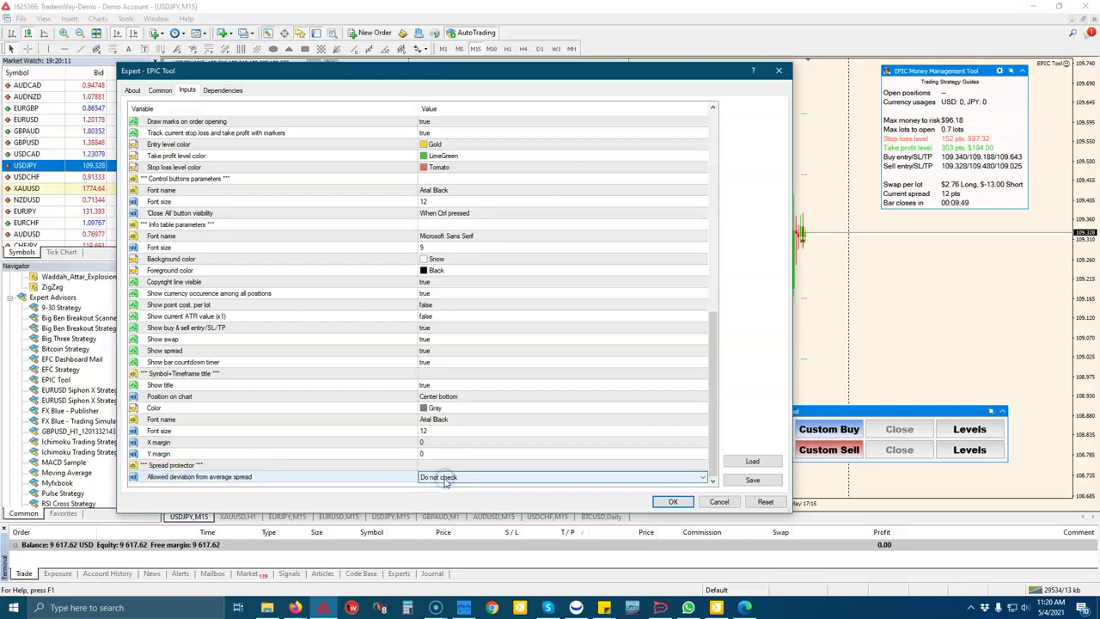
pyautogui.click(436, 477)
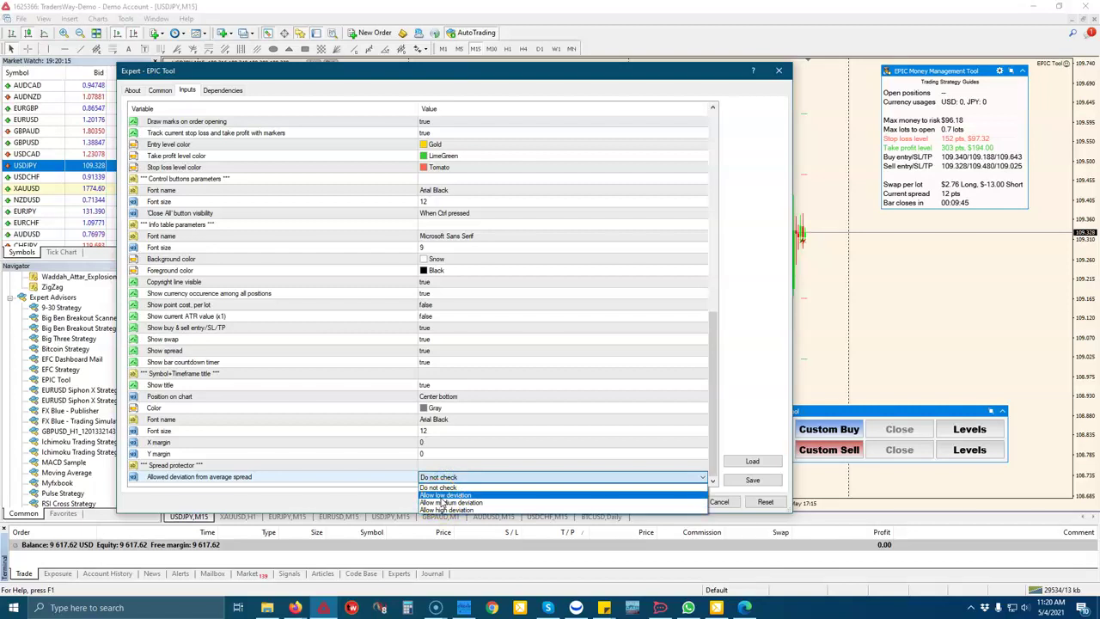
pyautogui.click(446, 496)
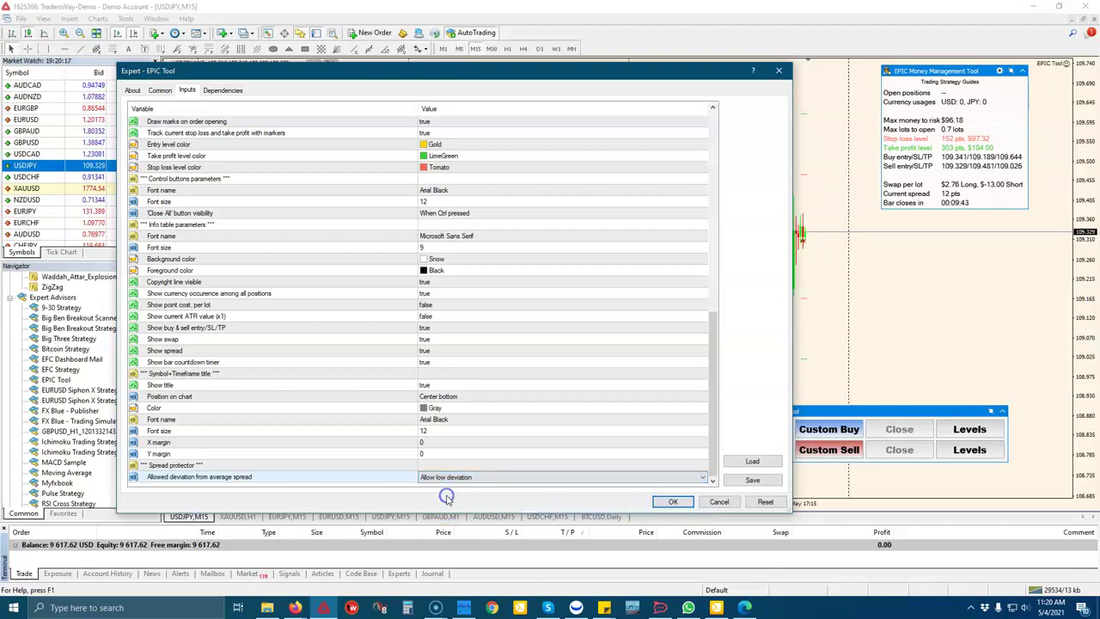
pyautogui.click(668, 501)
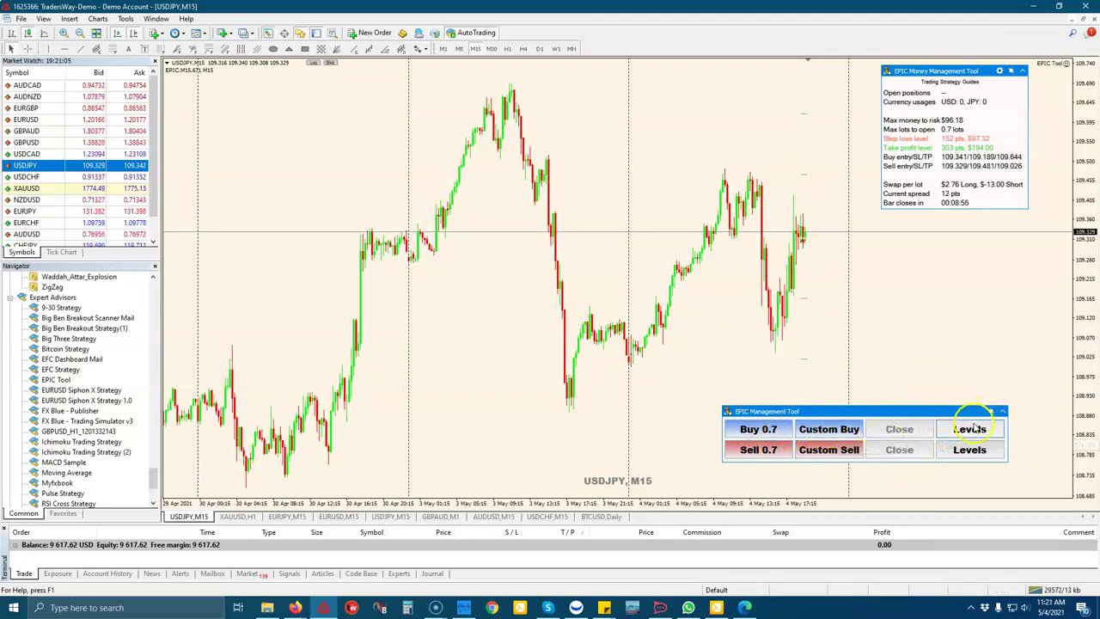
# Display the buy levels on the USDJPY chart, capture a chart screenshot and close the image viewer
pyautogui.click(969, 429)
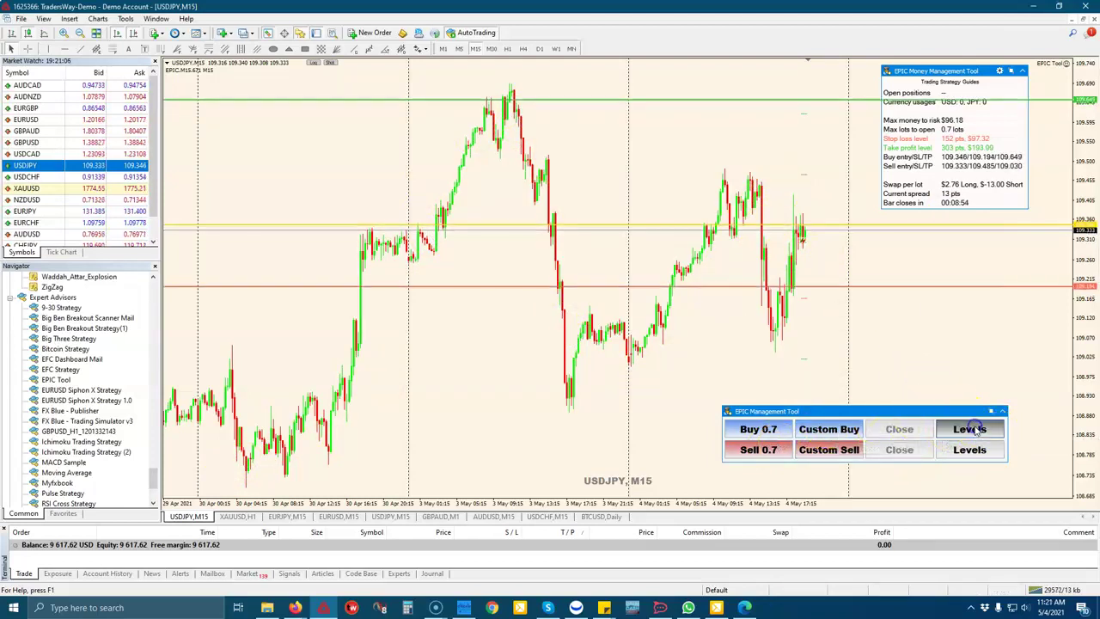
pyautogui.click(331, 66)
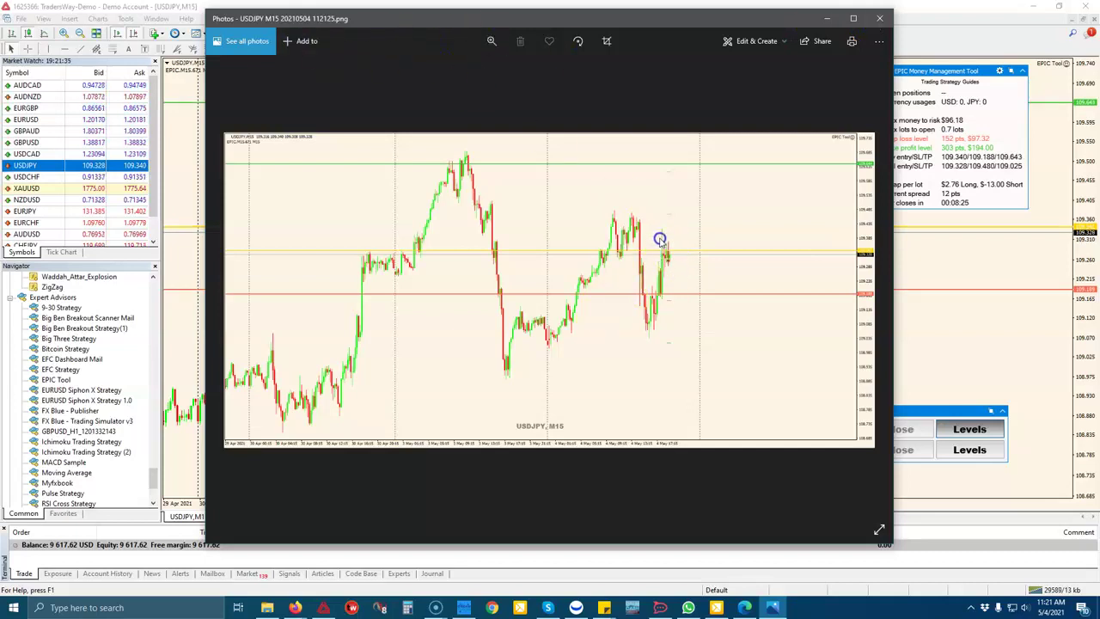
pyautogui.click(877, 18)
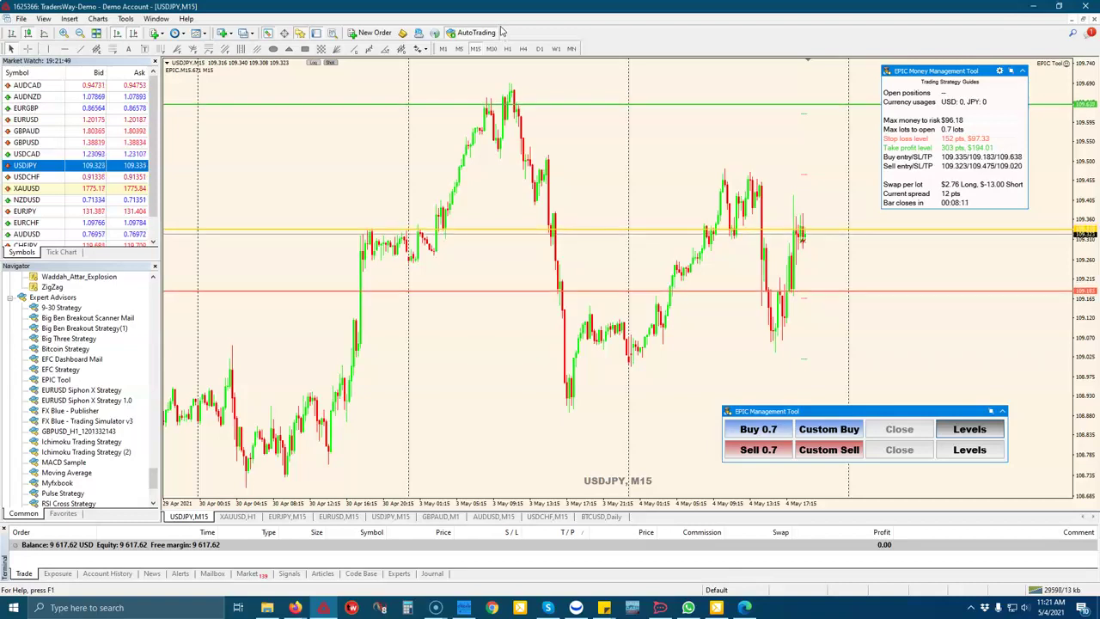
pyautogui.click(498, 31)
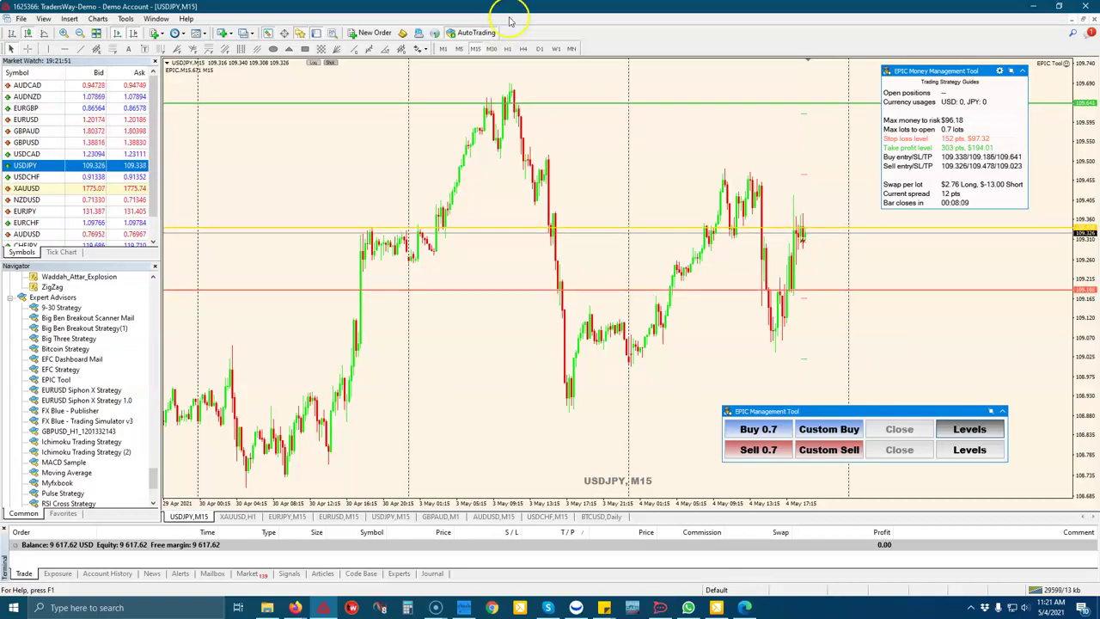